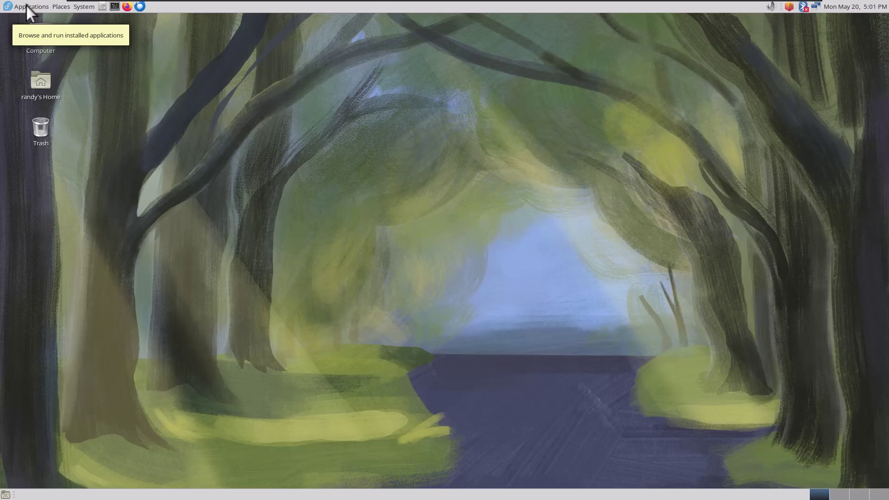
click(26, 5)
mouse_move(42, 25)
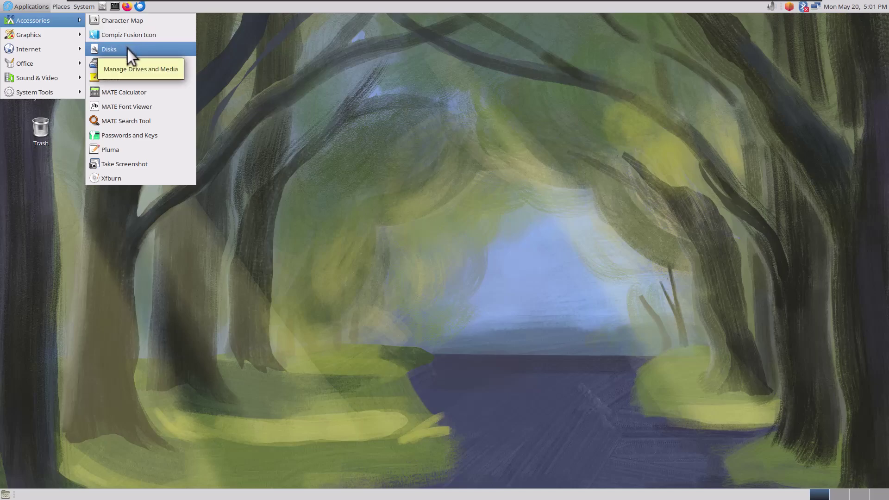
click(132, 79)
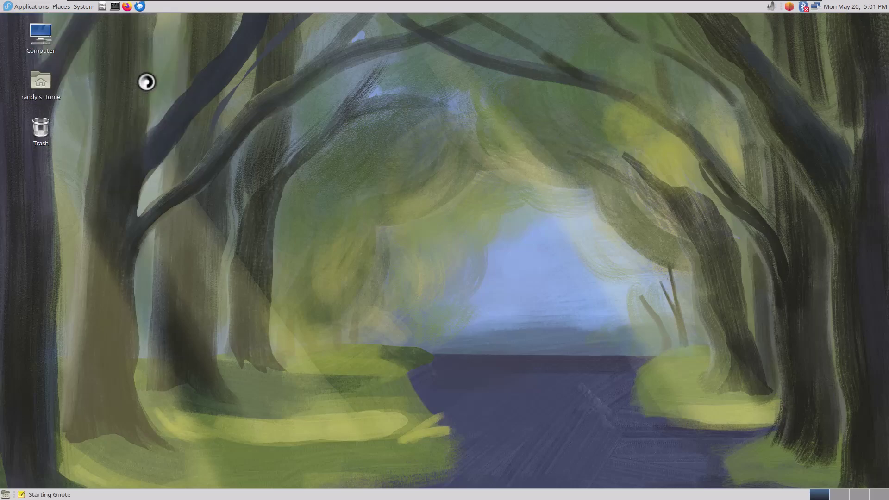
drag(143, 48, 522, 69)
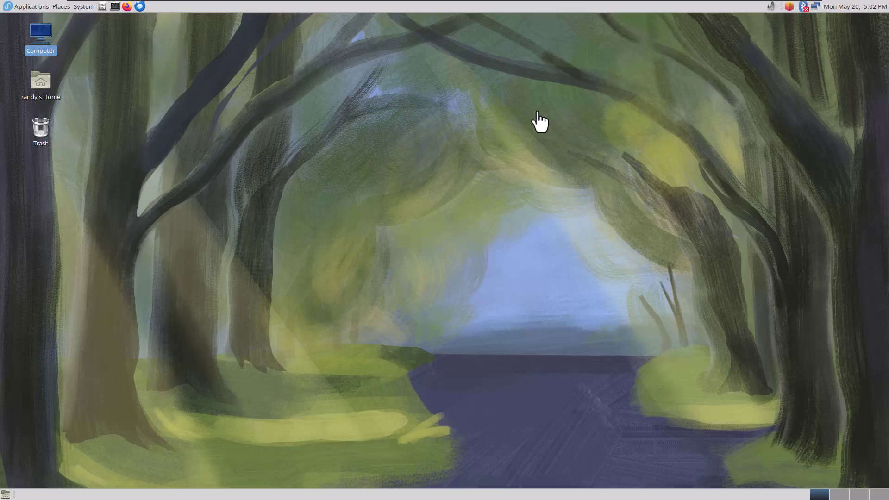
click(37, 6)
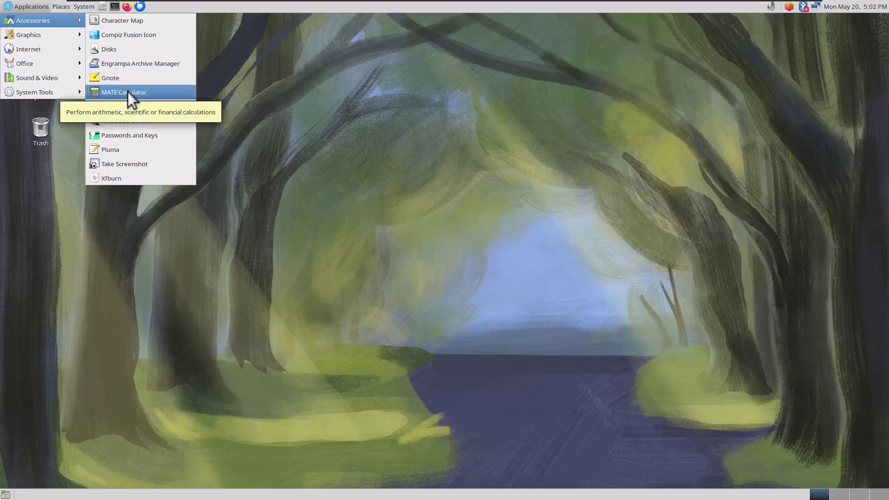
click(128, 92)
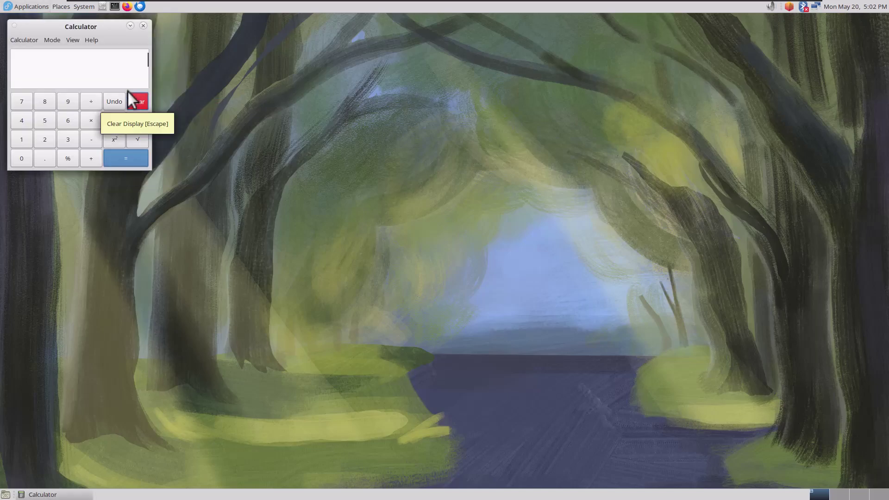
drag(98, 26, 582, 149)
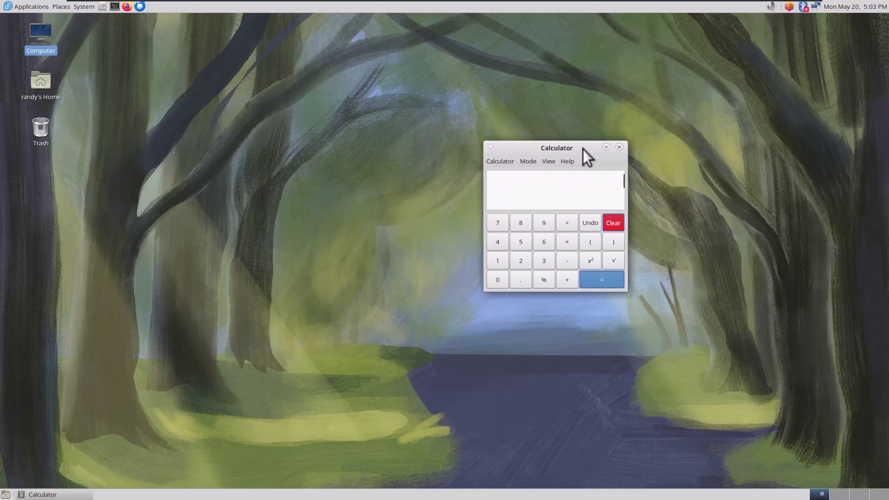
click(619, 147)
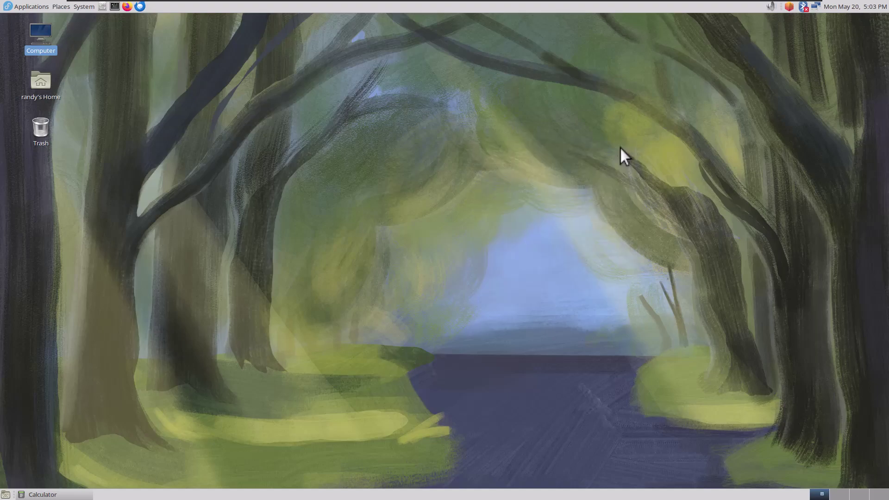
click(43, 10)
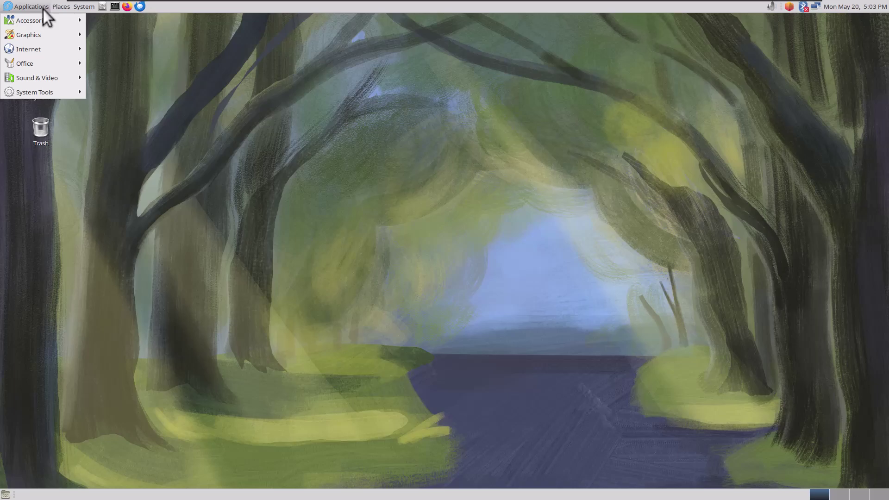
mouse_move(43, 19)
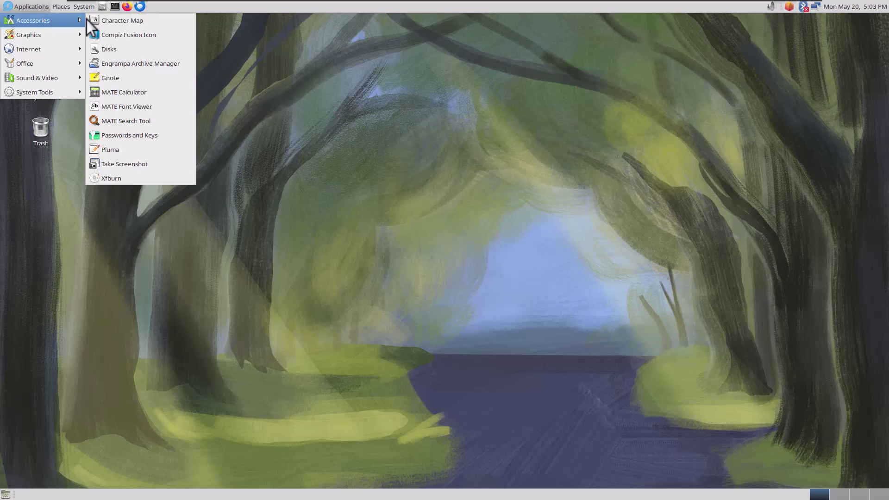
click(127, 106)
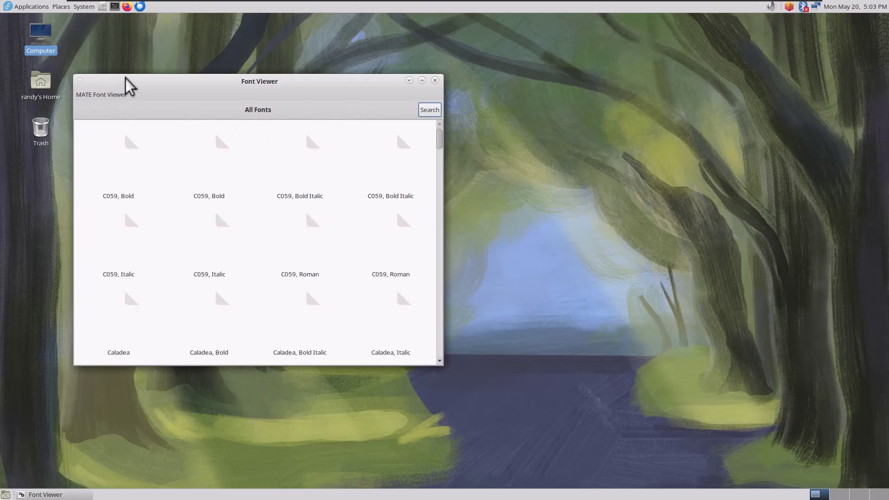
drag(127, 82, 234, 81)
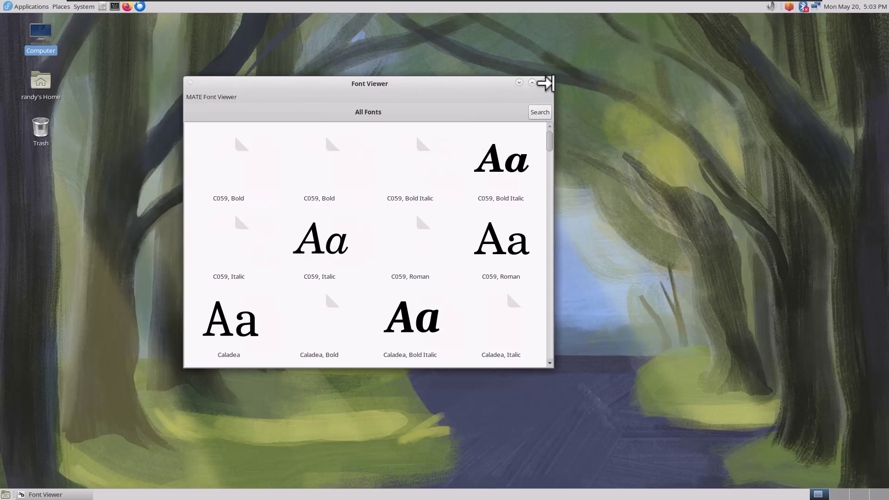
click(545, 83)
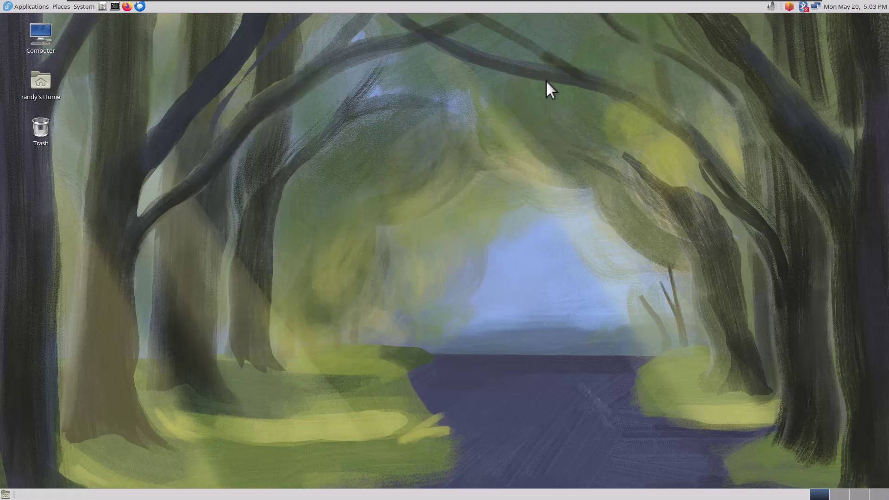
click(38, 5)
mouse_move(40, 16)
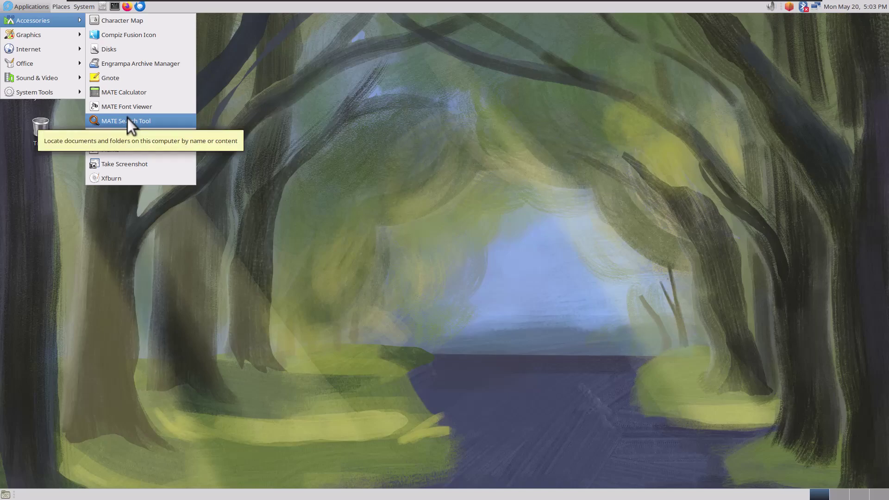
click(147, 152)
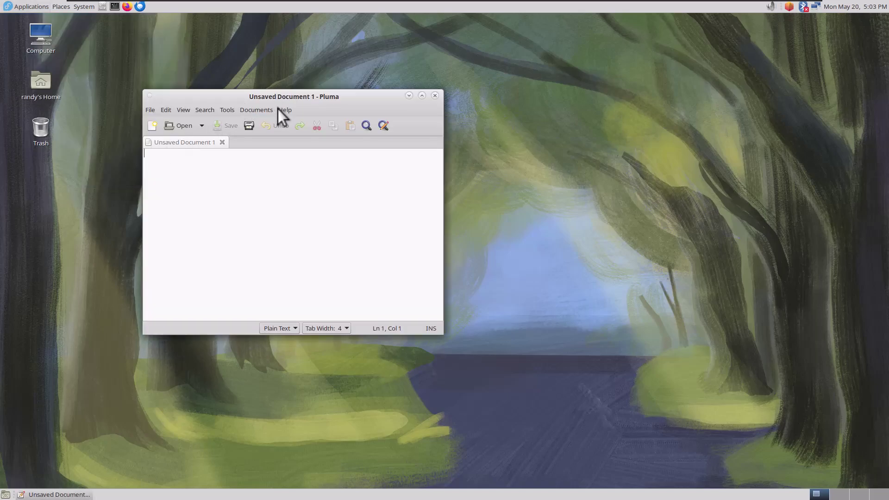
click(280, 111)
click(284, 137)
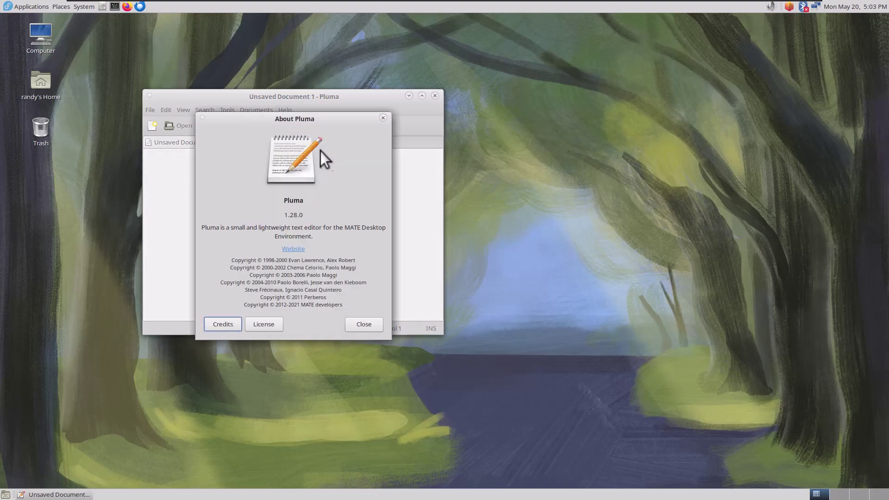
click(383, 118)
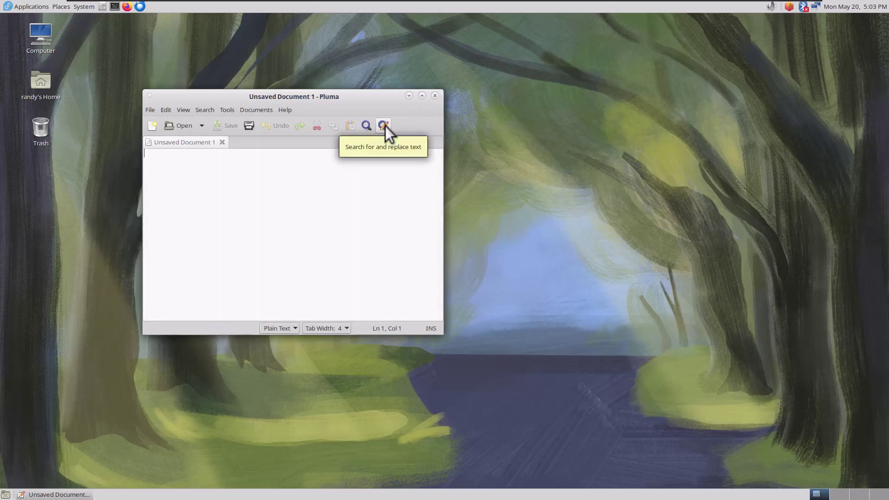
click(435, 95)
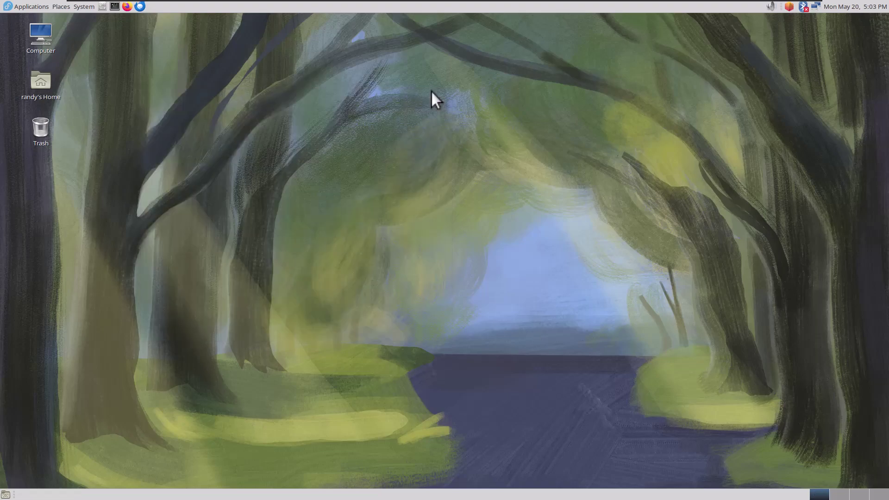
click(36, 4)
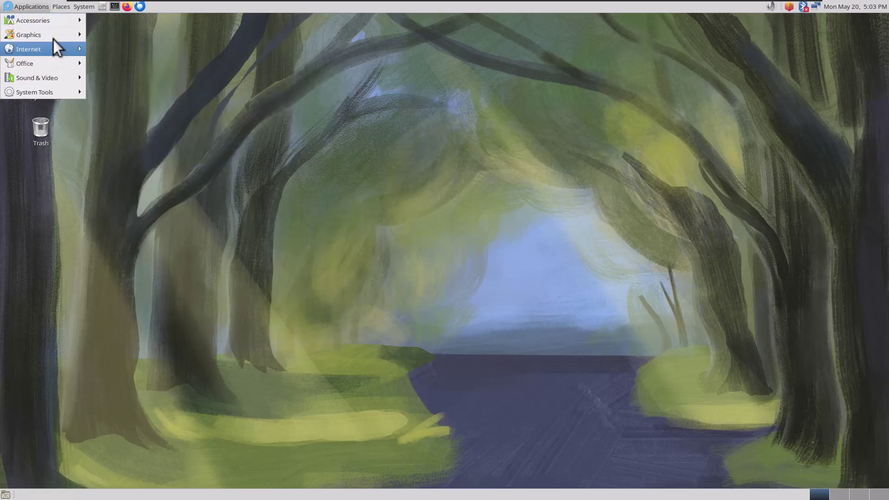
mouse_move(54, 40)
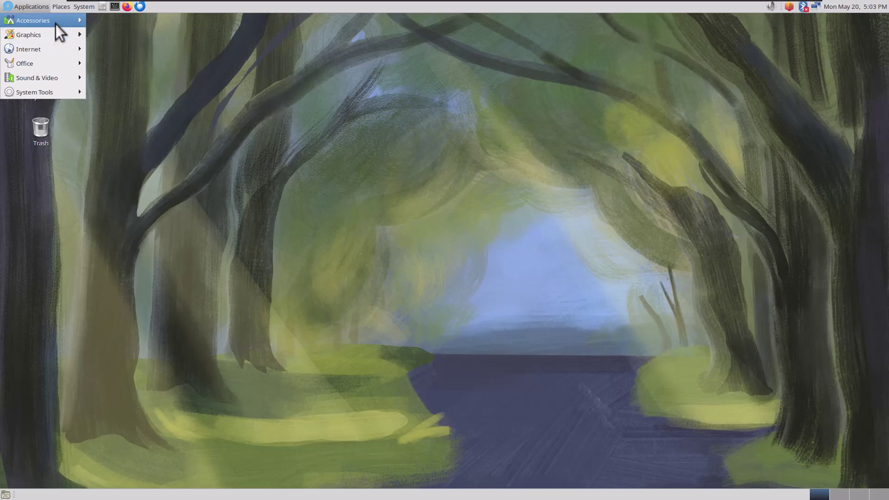
mouse_move(55, 24)
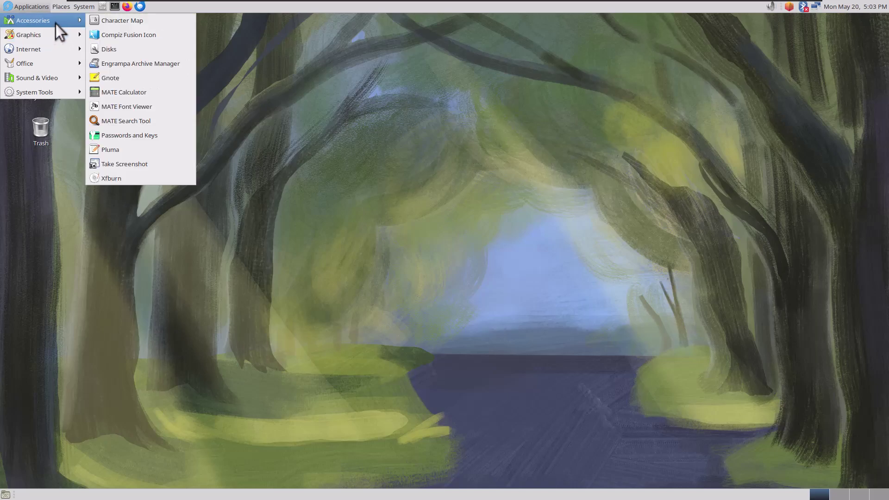
click(125, 163)
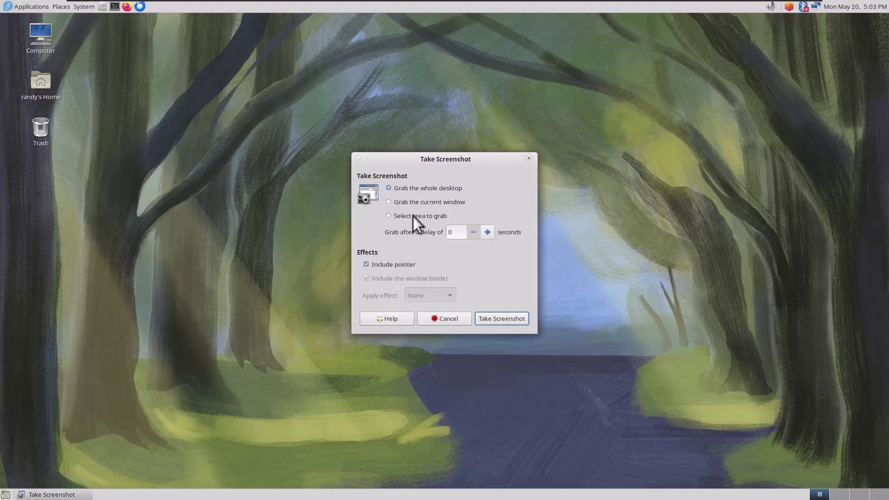
click(413, 216)
click(501, 318)
drag(191, 107, 574, 338)
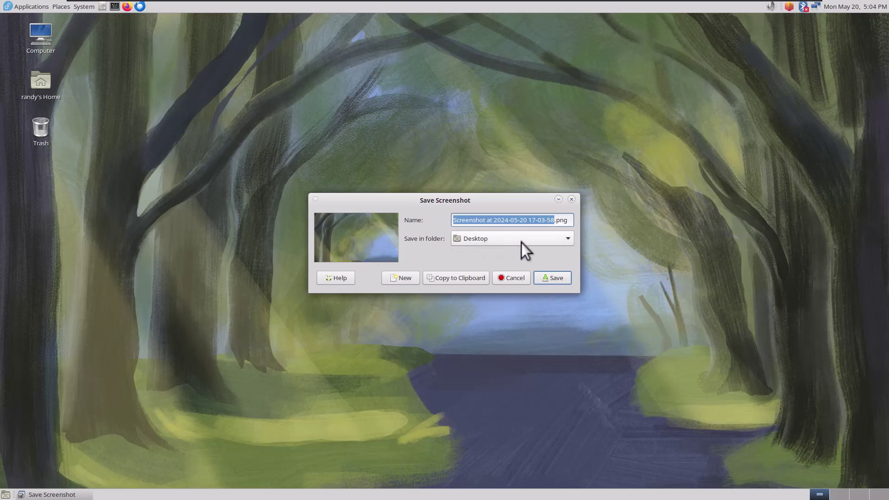
click(572, 199)
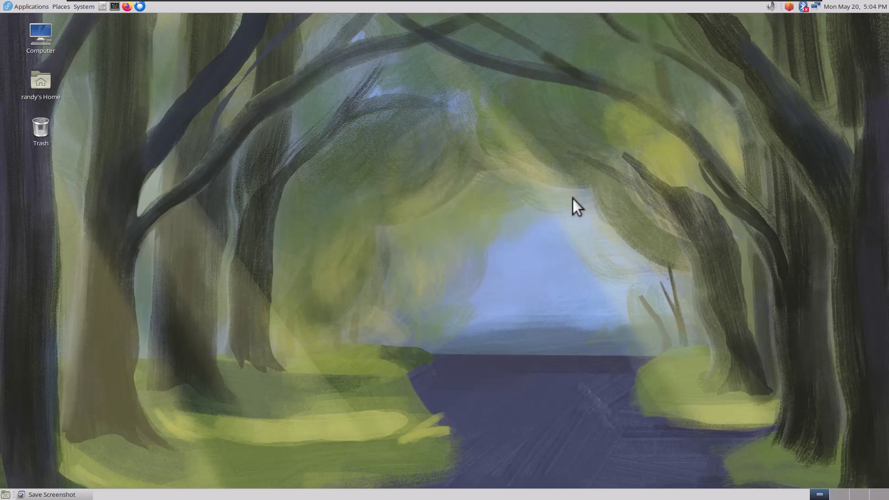
click(32, 8)
mouse_move(37, 36)
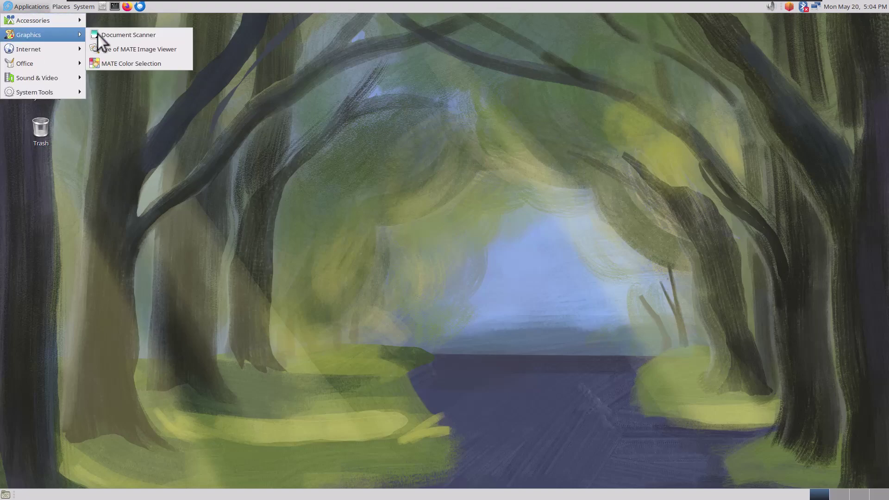
click(146, 65)
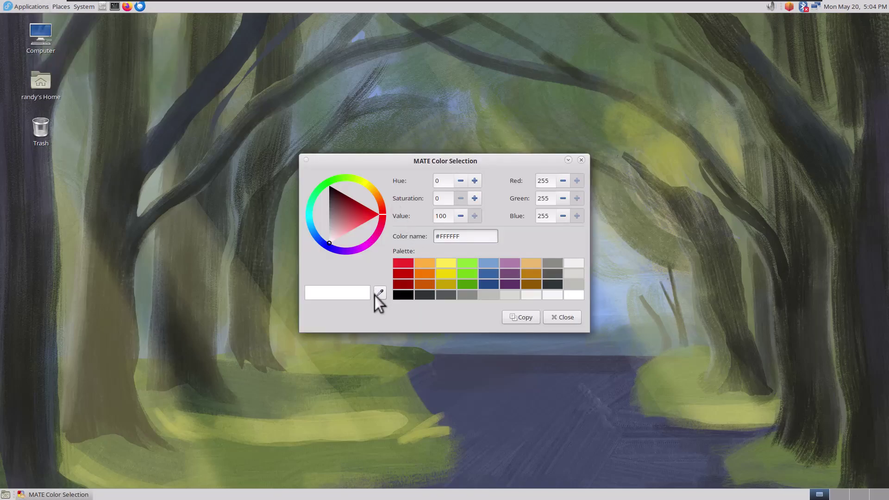
click(380, 293)
click(166, 88)
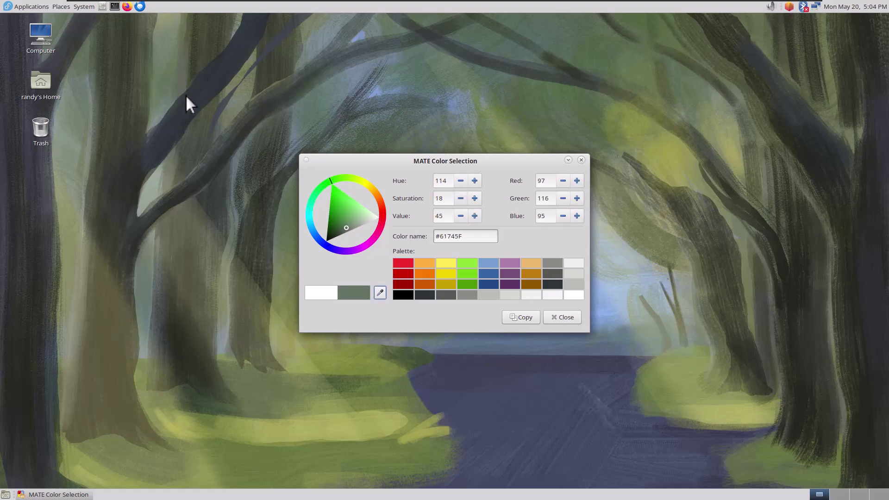
click(582, 160)
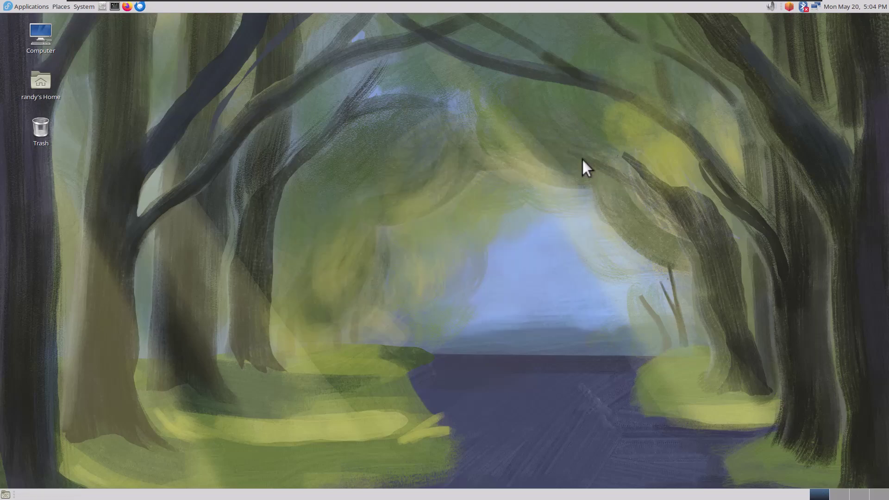
click(31, 1)
Launch Atril Document Viewer, view its About dialog showing version 1.28.0, then dismiss it
mouse_move(57, 52)
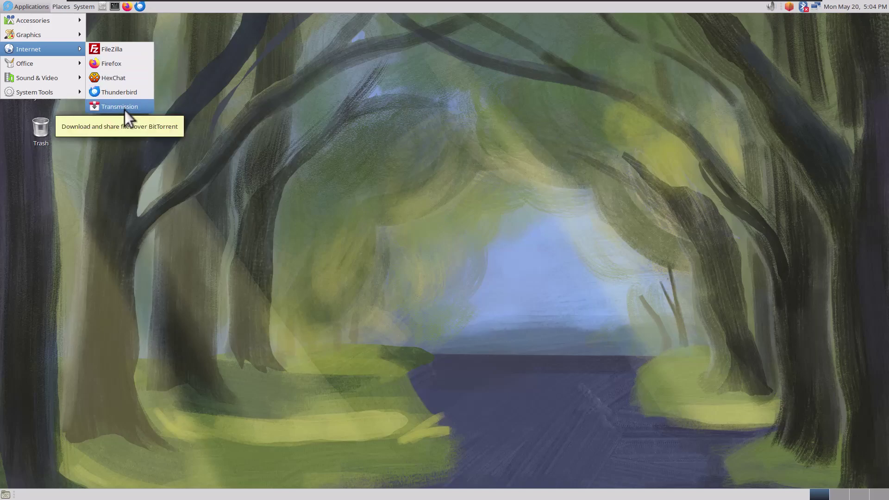
mouse_move(27, 64)
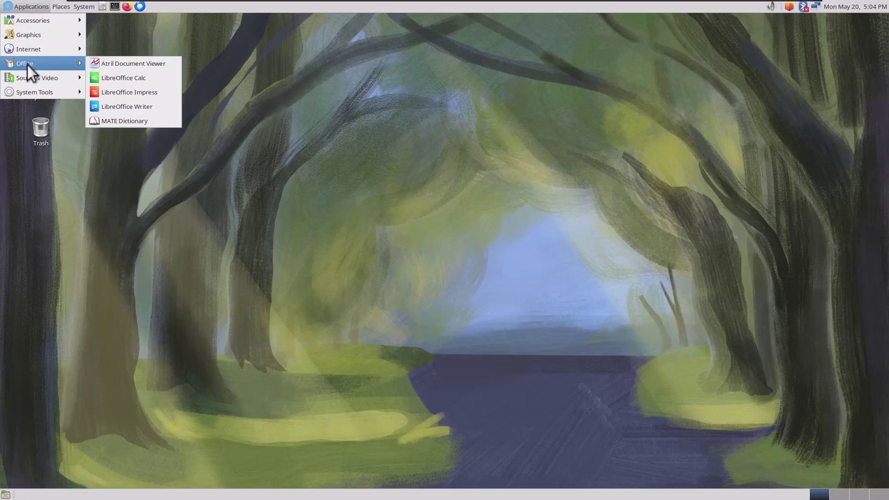
click(126, 59)
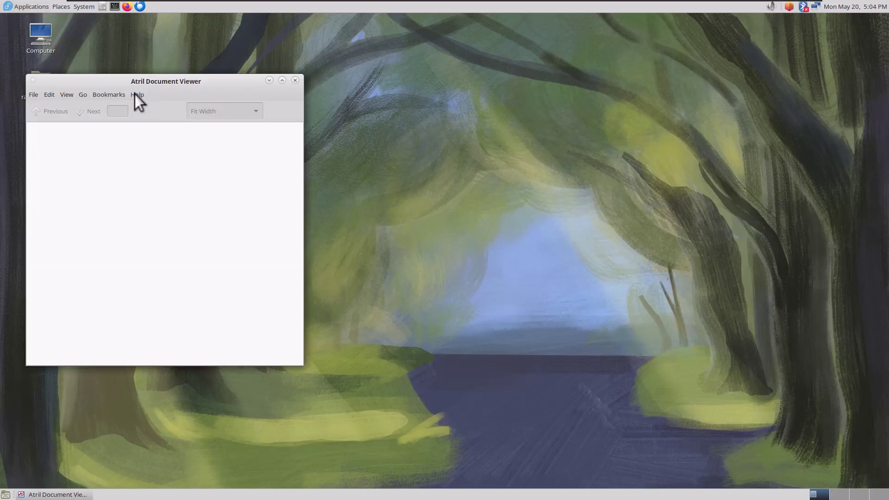
click(138, 95)
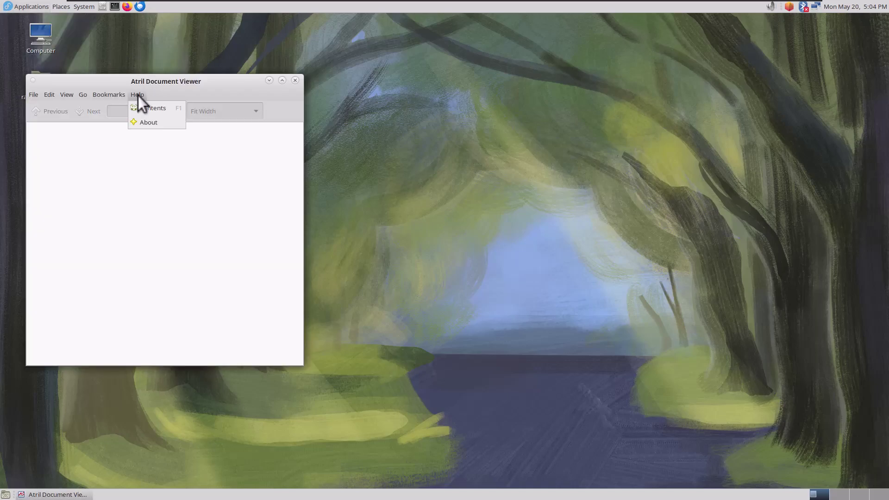
click(143, 122)
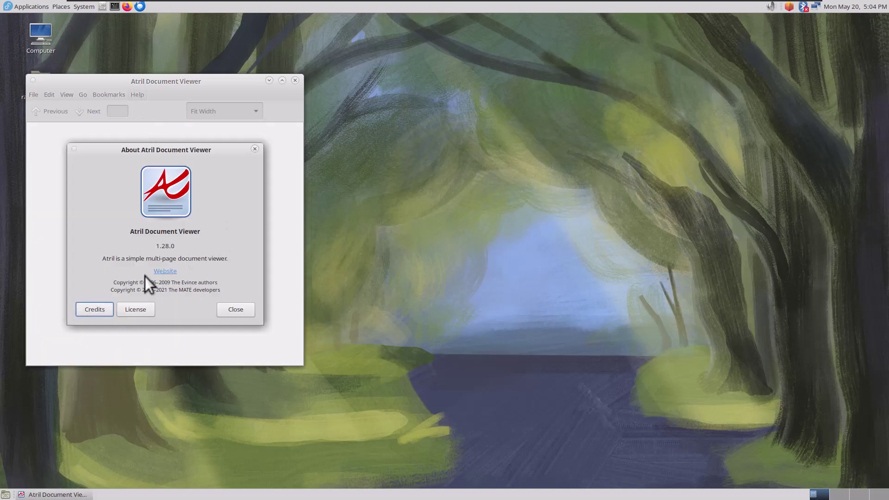
click(235, 312)
Close Atril and browse the Applications menu through Internet and Sound & Video to System Tools
click(295, 80)
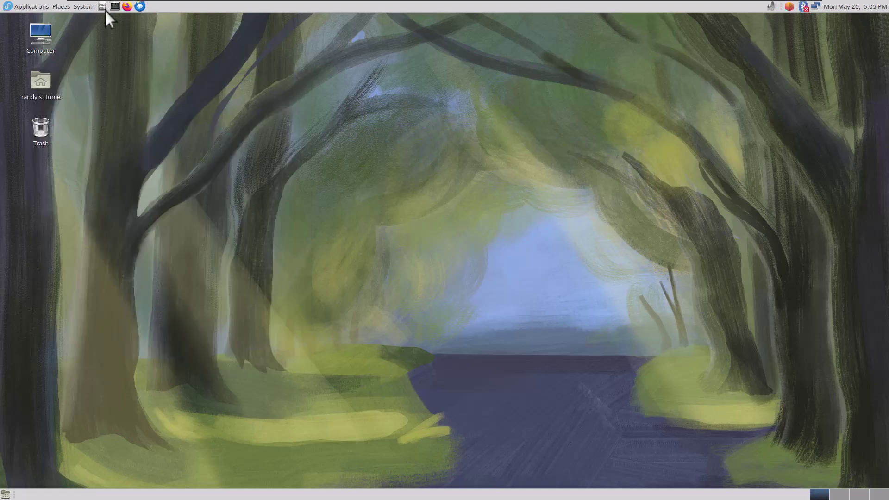
click(40, 7)
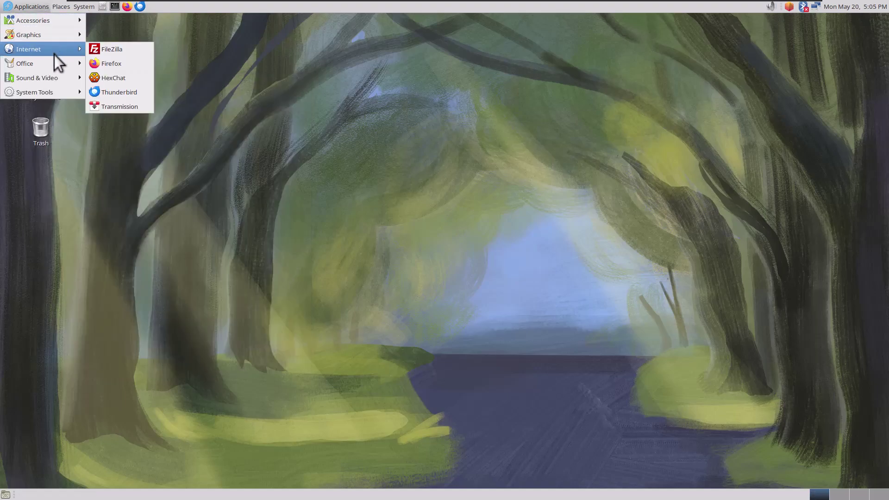
mouse_move(57, 68)
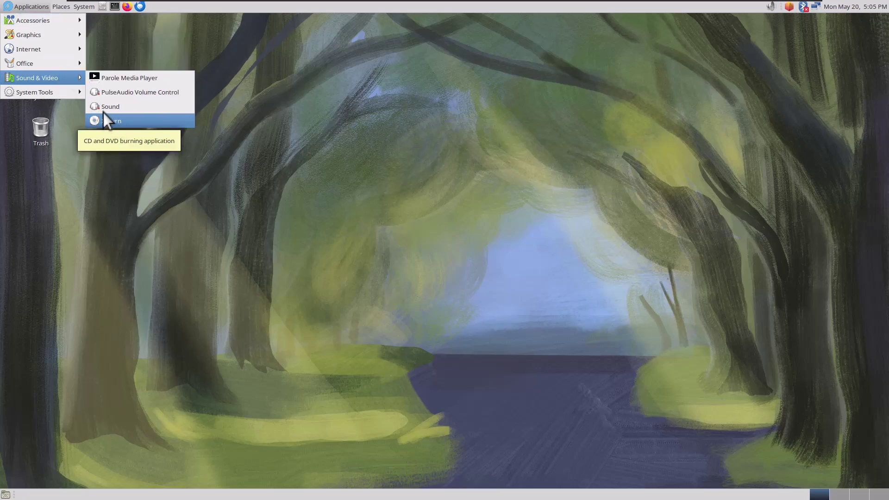
mouse_move(56, 93)
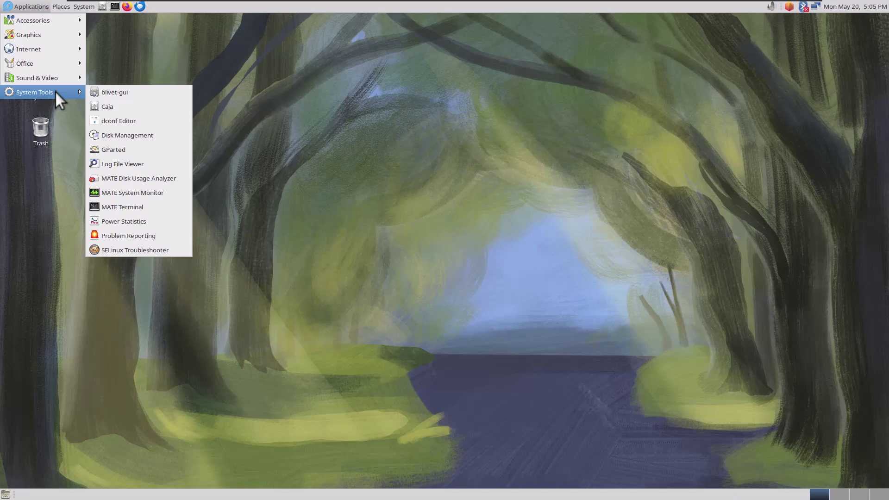
Launch Caja, move its window right, browse into the empty Desktop folder, then close it
click(106, 107)
drag(237, 85, 540, 88)
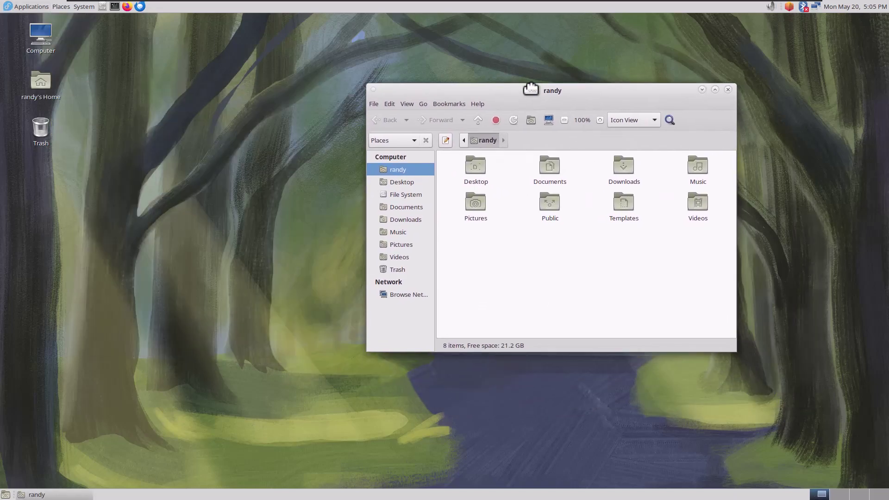
double_click(481, 169)
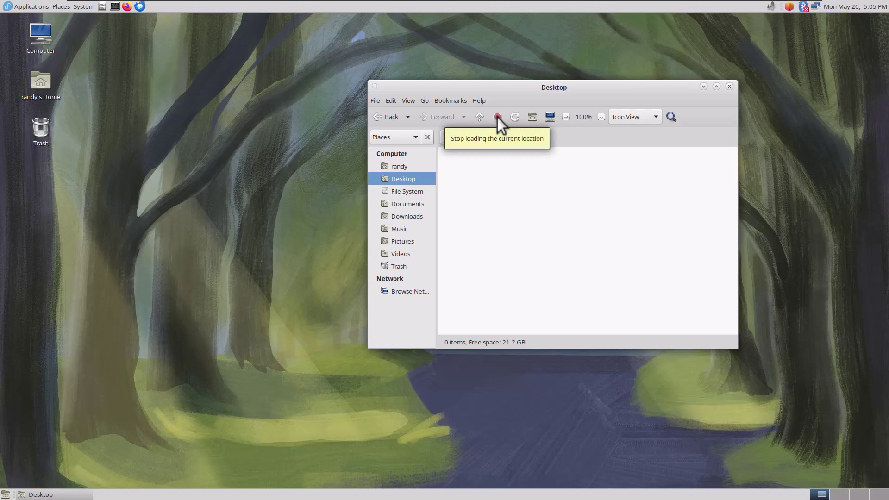
click(728, 87)
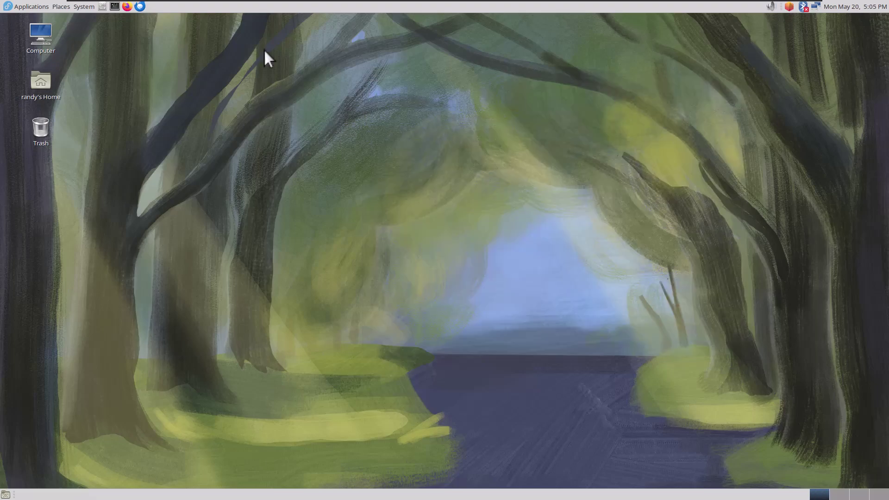
Launch blivet-gui with the admin password and inspect the 24 GiB fedora Btrfs volume's subvolumes
click(36, 6)
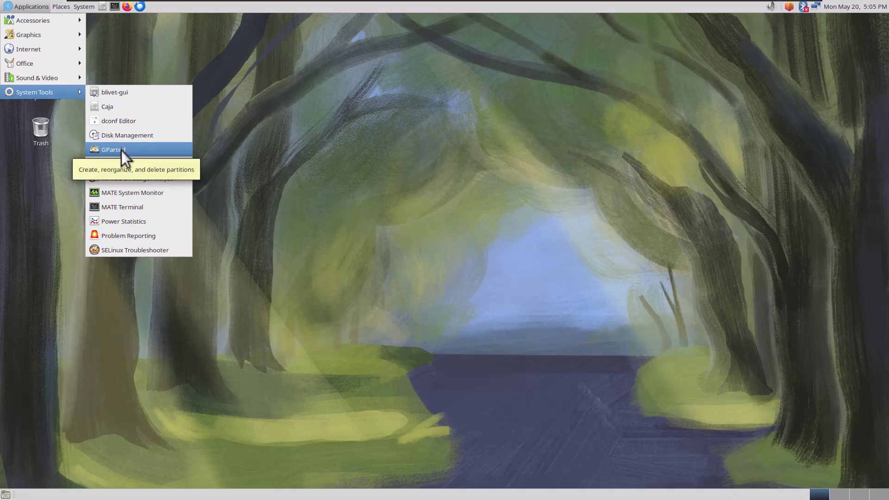
click(116, 93)
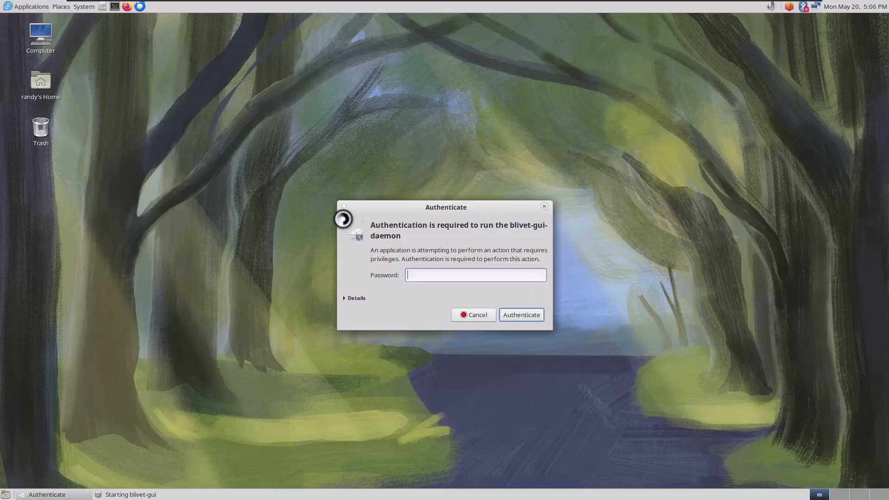
text(****)
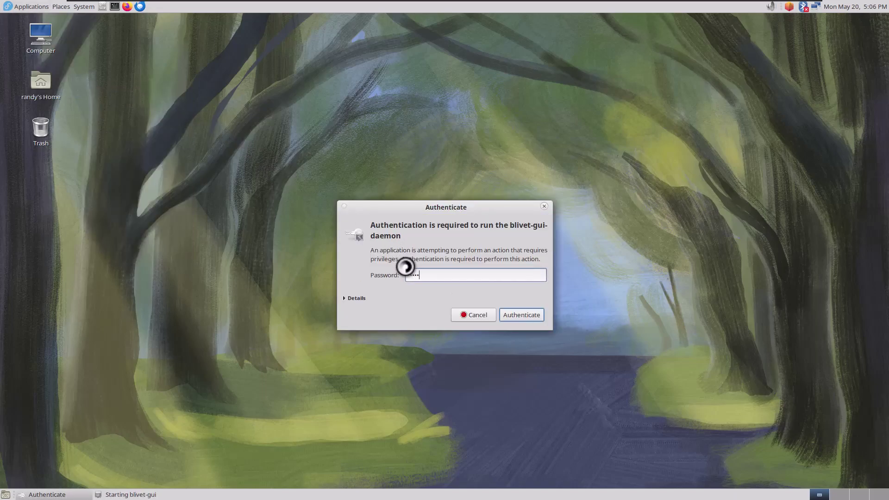
key(Return)
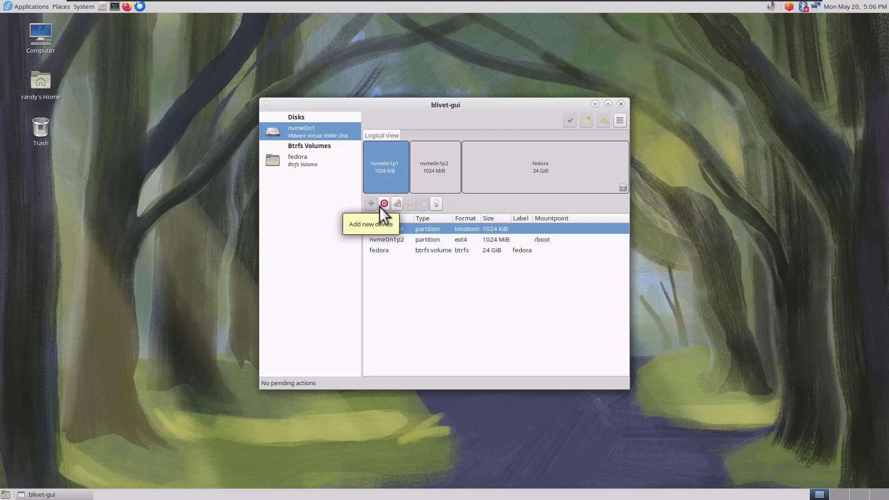
click(318, 162)
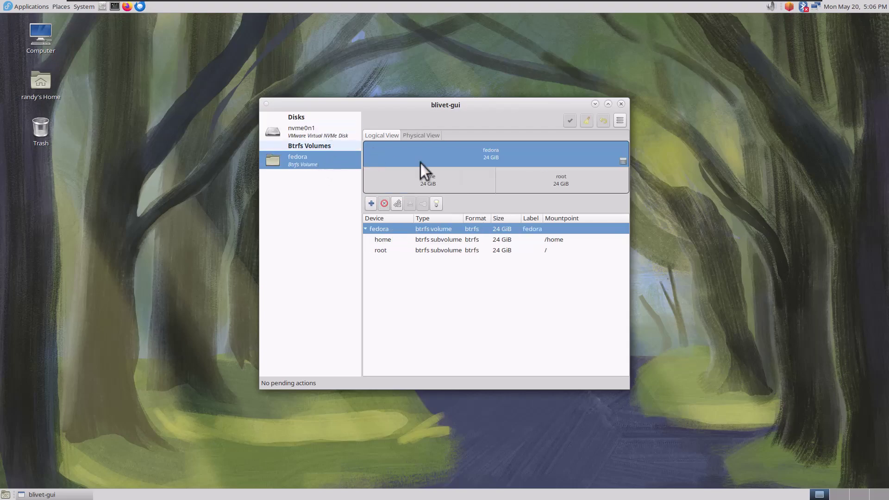
Close blivet-gui and bring the Applications menu back to its System Tools list
click(621, 105)
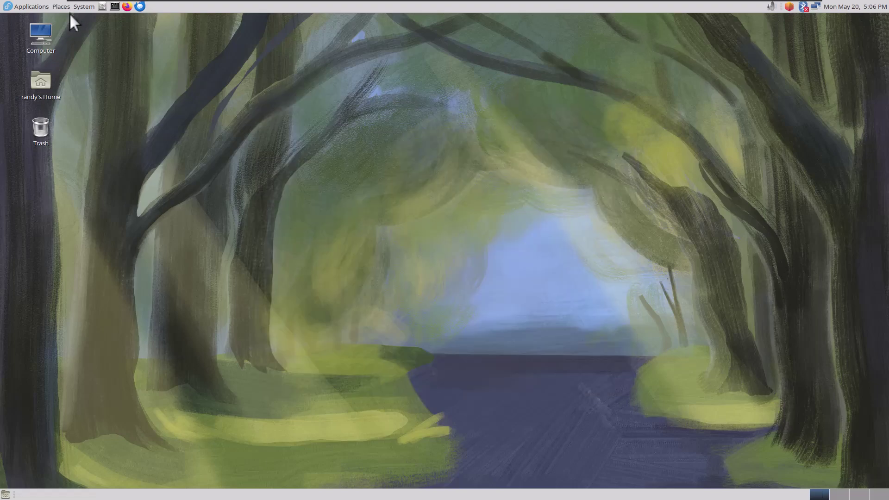
click(32, 6)
mouse_move(85, 2)
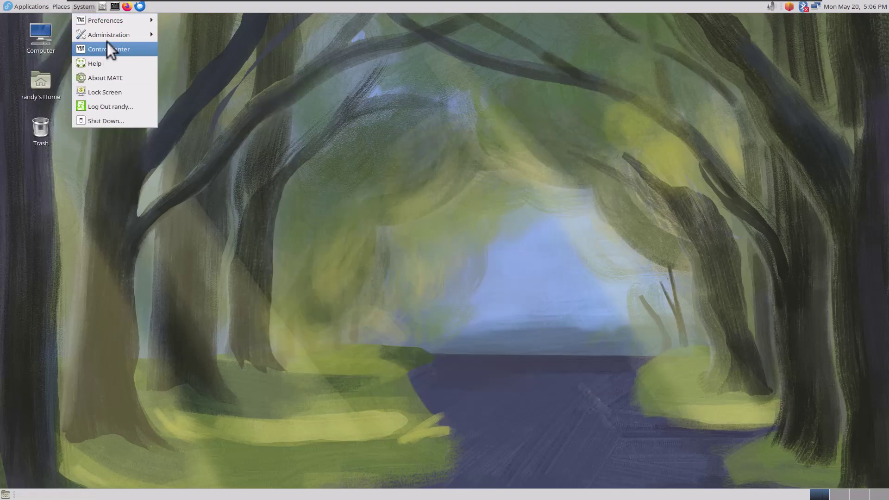
mouse_move(27, 7)
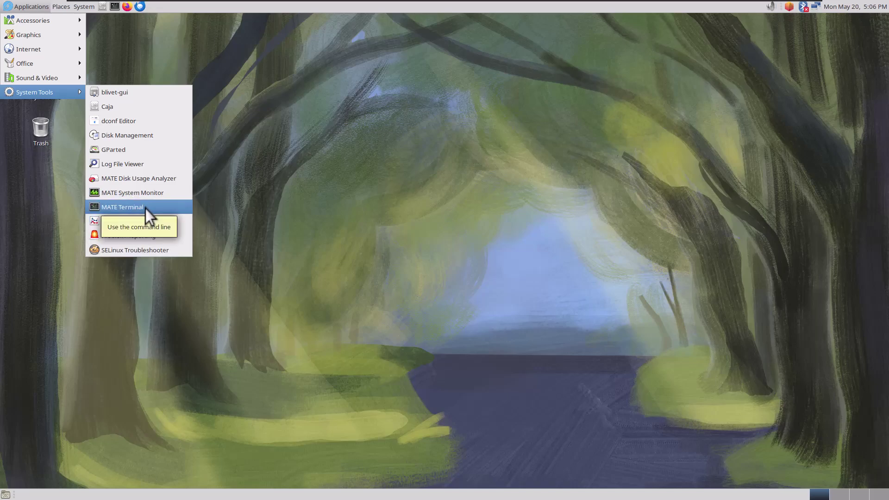
Launch MATE System Monitor to show its Resources tab with CPU, memory and network graphs
click(145, 196)
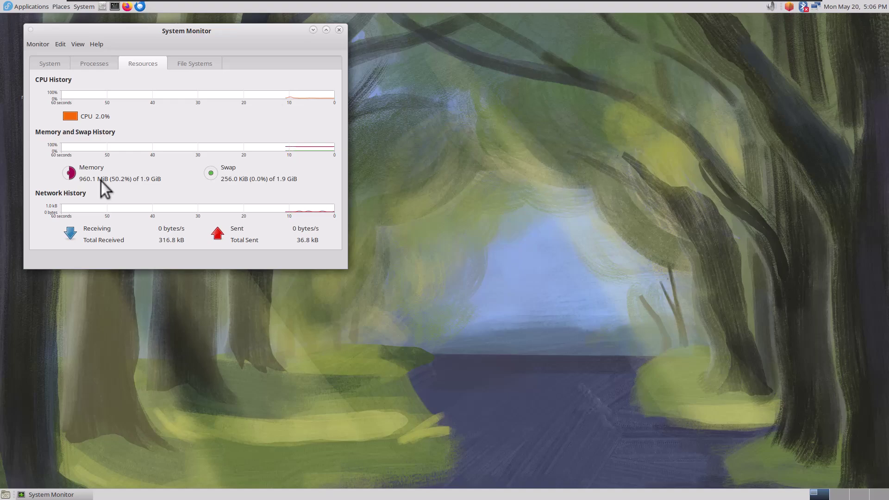
Close the MATE System Monitor window
click(340, 31)
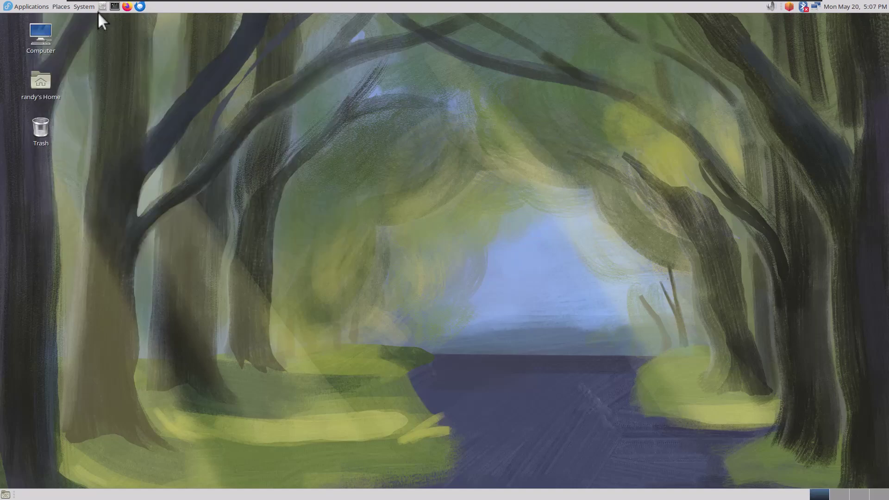
Browse the System menu's Preferences submenus, then show the Administration list including MATE User Manager
click(88, 5)
click(28, 7)
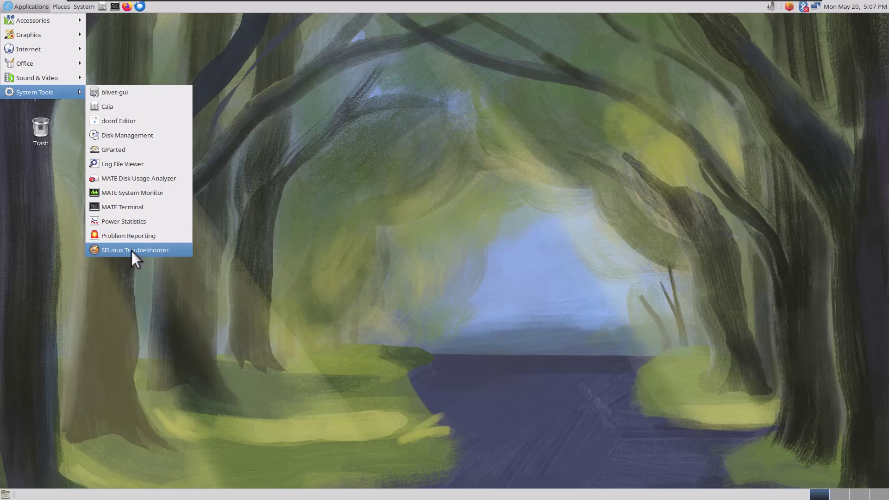
mouse_move(90, 10)
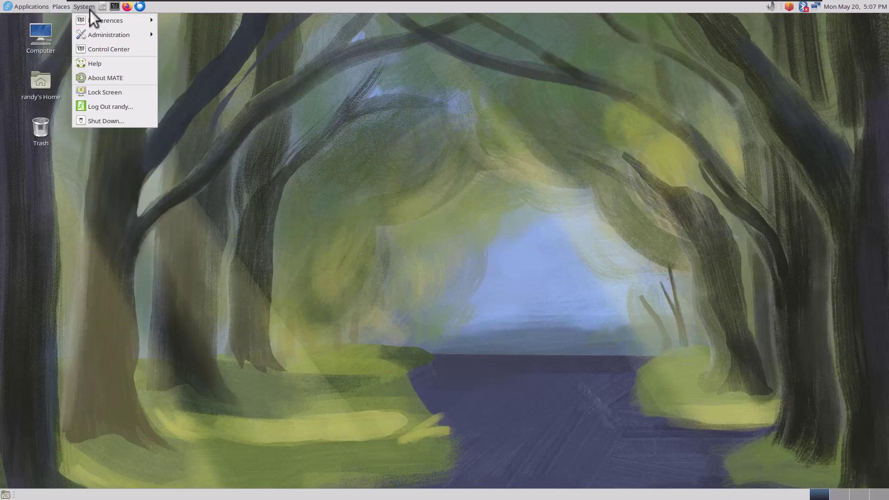
mouse_move(124, 19)
mouse_move(230, 19)
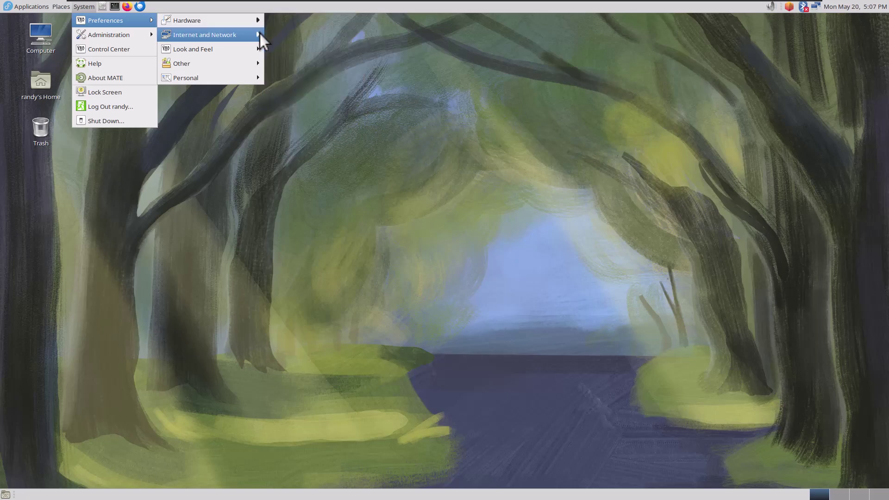
mouse_move(255, 36)
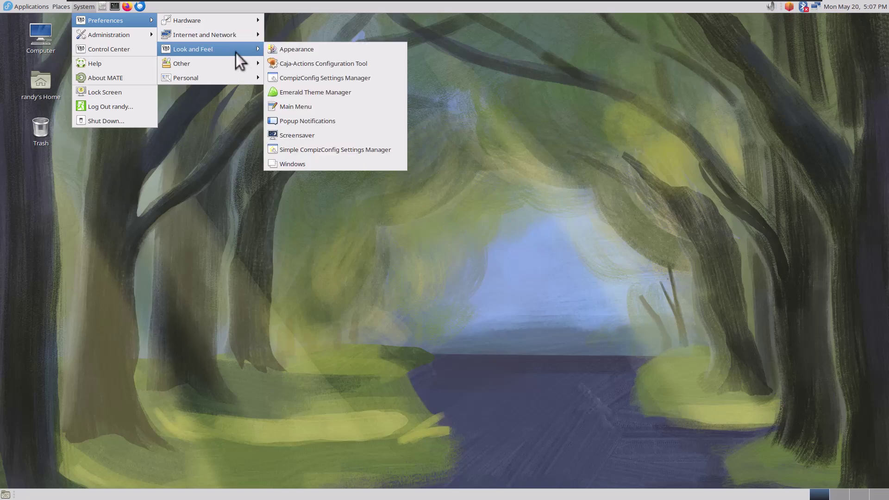
mouse_move(233, 67)
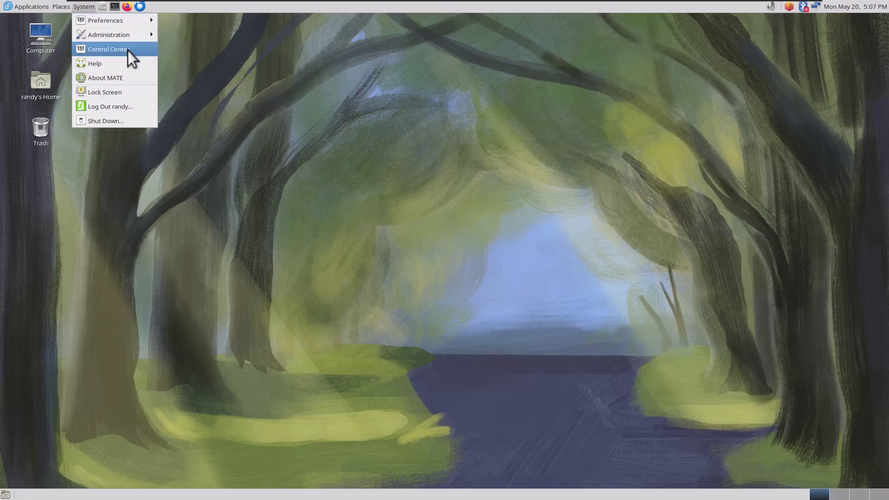
mouse_move(125, 37)
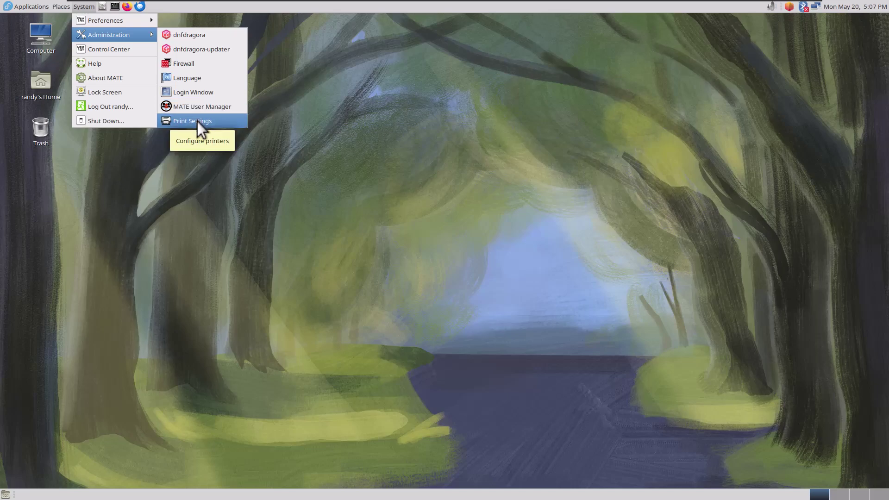
Launch MATE User Manager, unlock it with the account password, and close the Roland Cloud popup
click(195, 109)
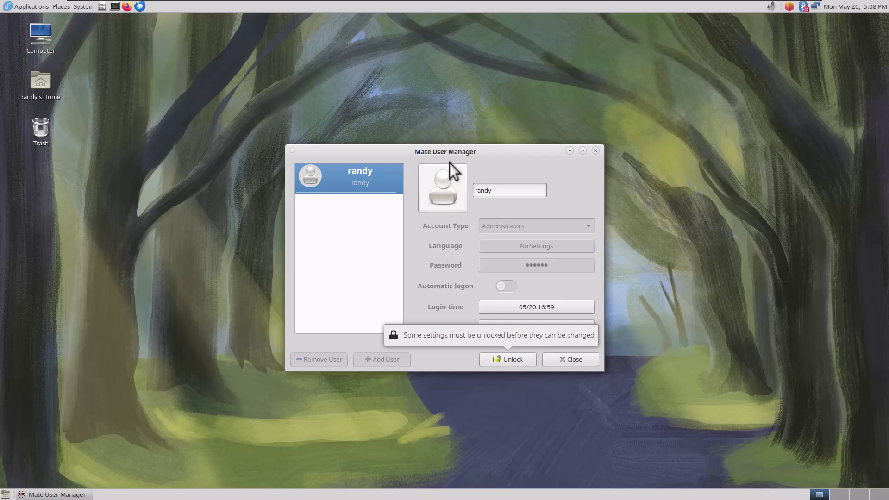
click(503, 360)
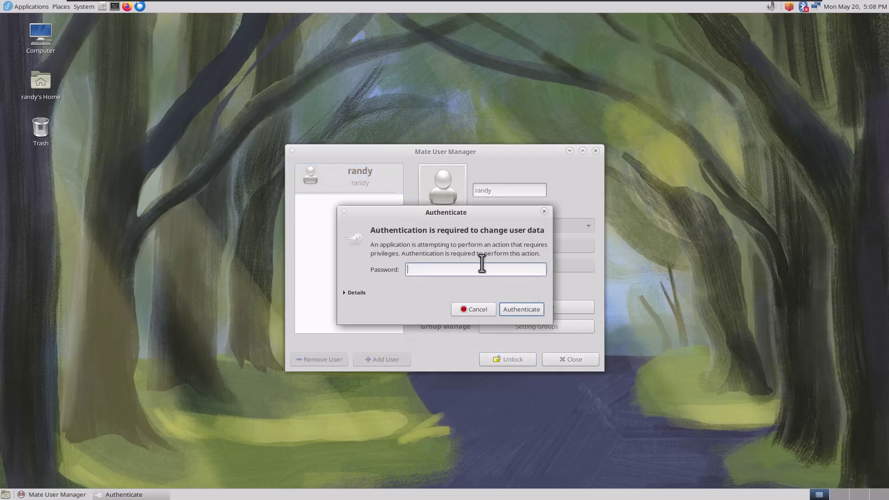
key(Return)
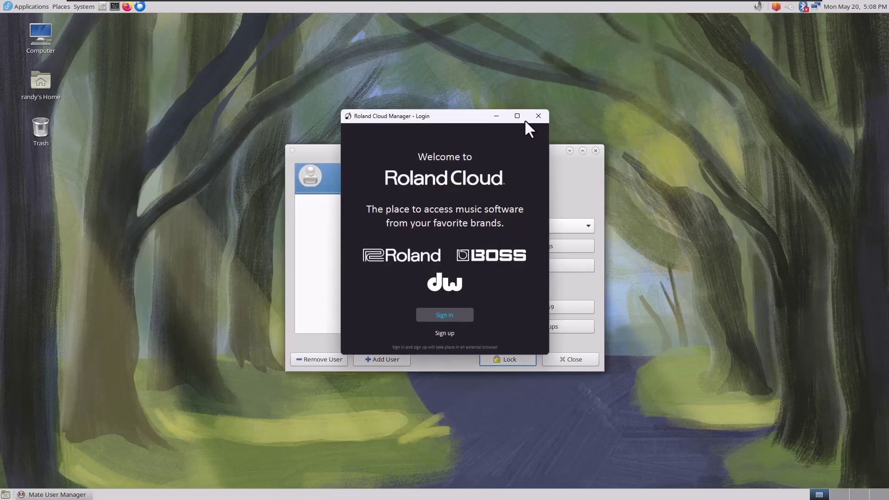
click(538, 116)
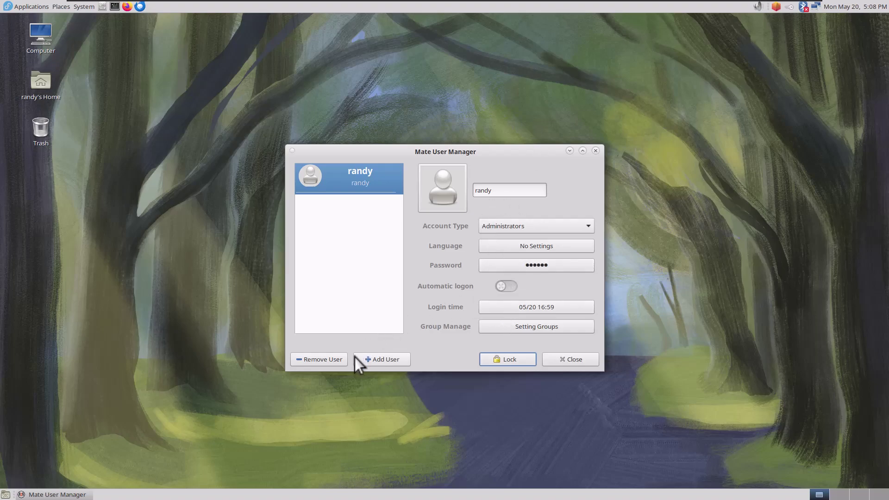
Start a new user account and fill in its username and full name
click(373, 360)
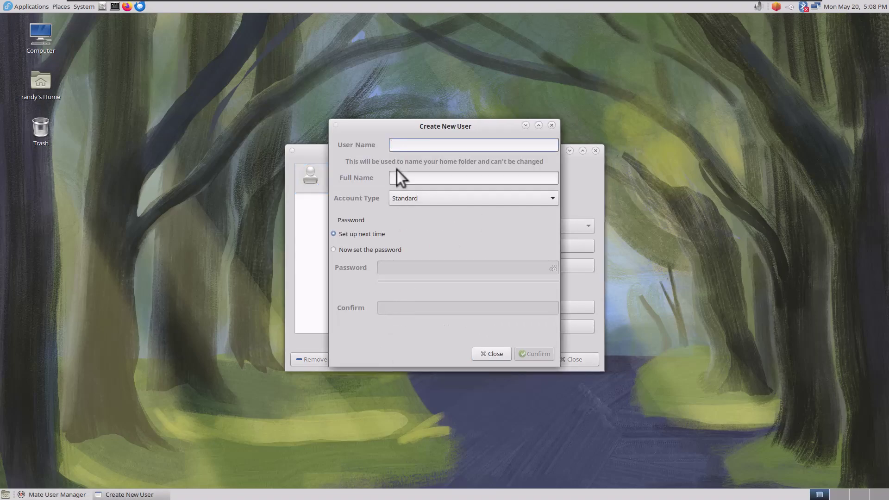
text(bill)
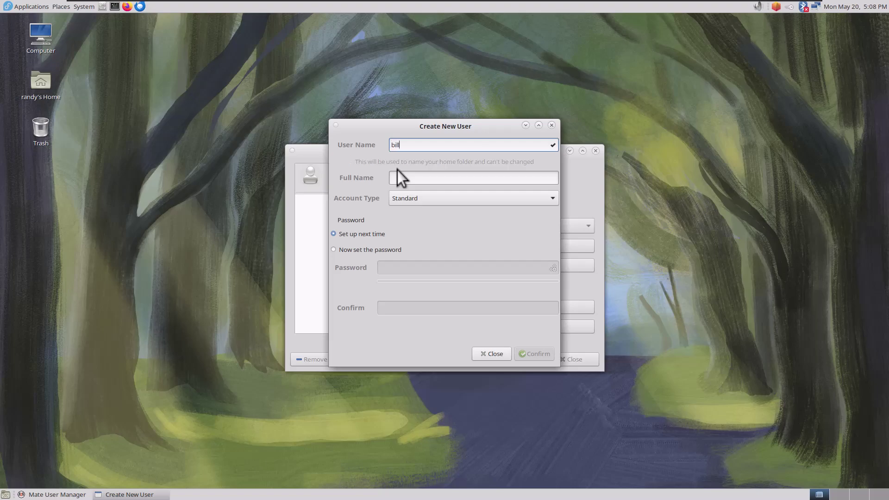
key(Tab)
text(bill)
key(Tab)
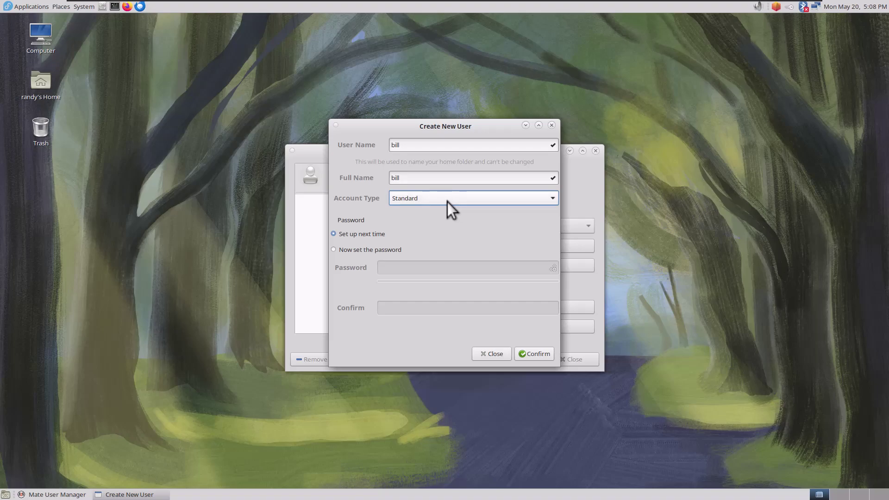
Choose to set the password now and enter a password plus its confirmation
click(366, 250)
click(395, 268)
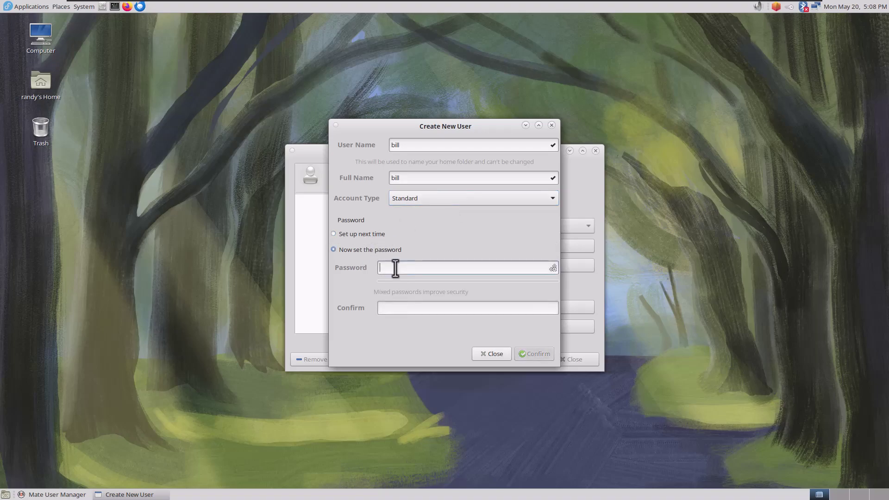
key(Tab)
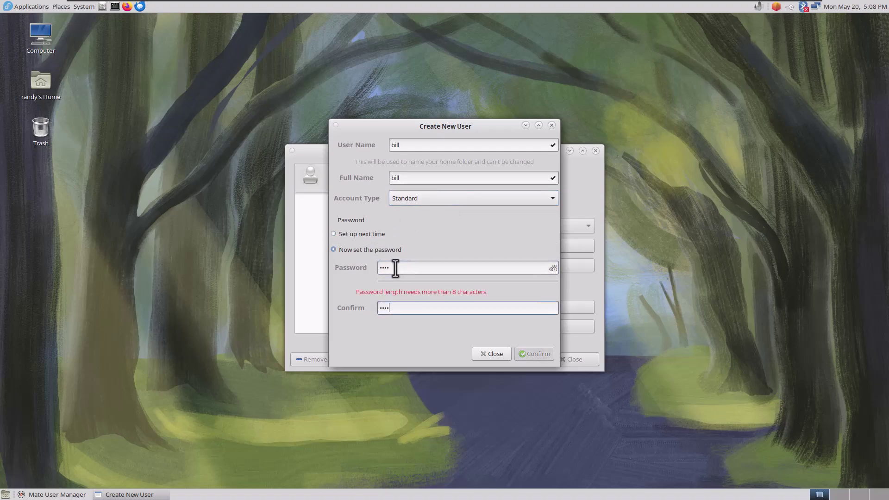
click(397, 268)
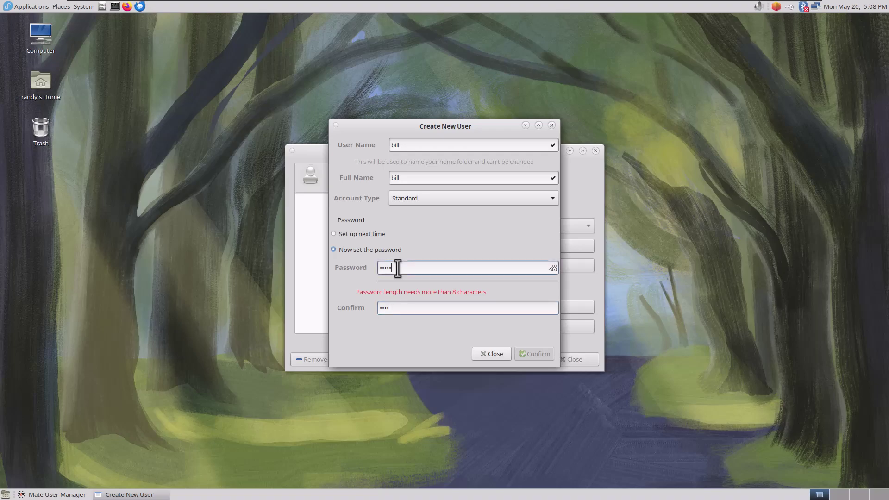
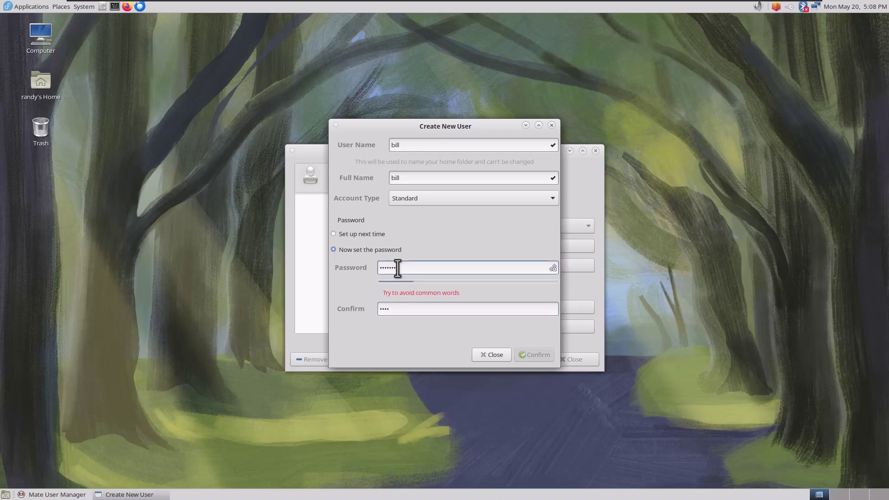
key(Tab)
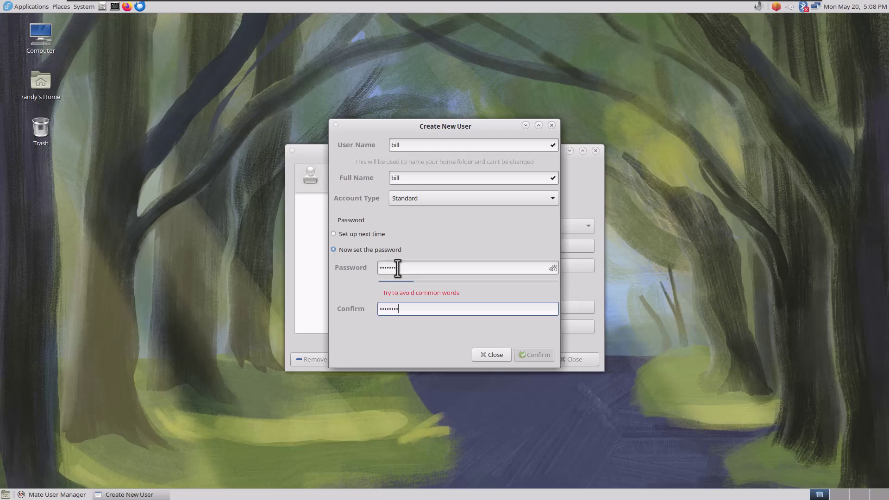
Replace the generated password with a longer one, confirm it, and create the Standard user
click(553, 267)
drag(468, 266, 332, 254)
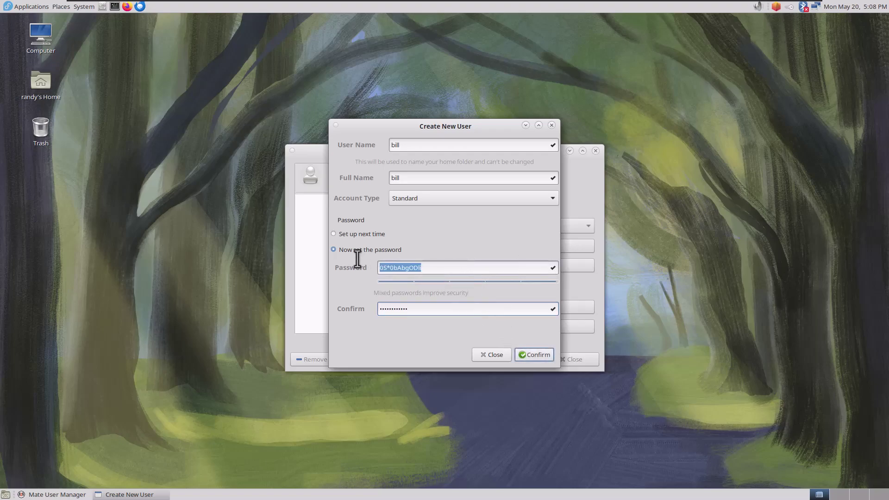
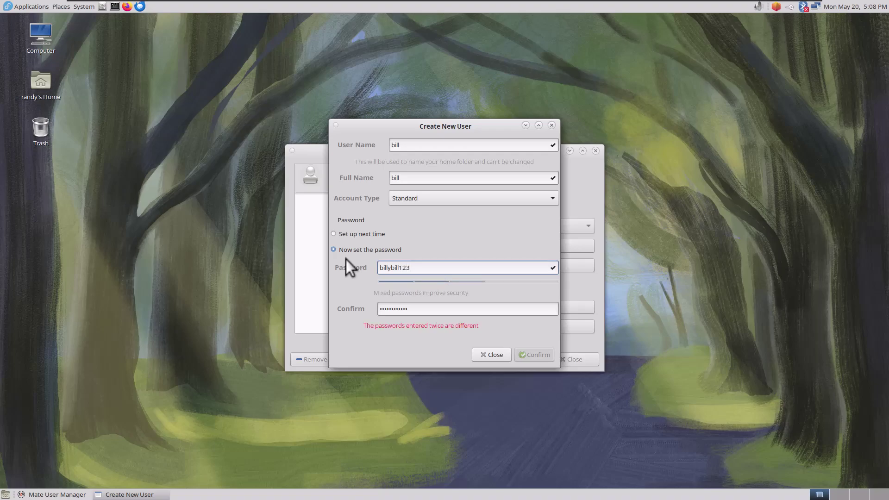
key(Tab)
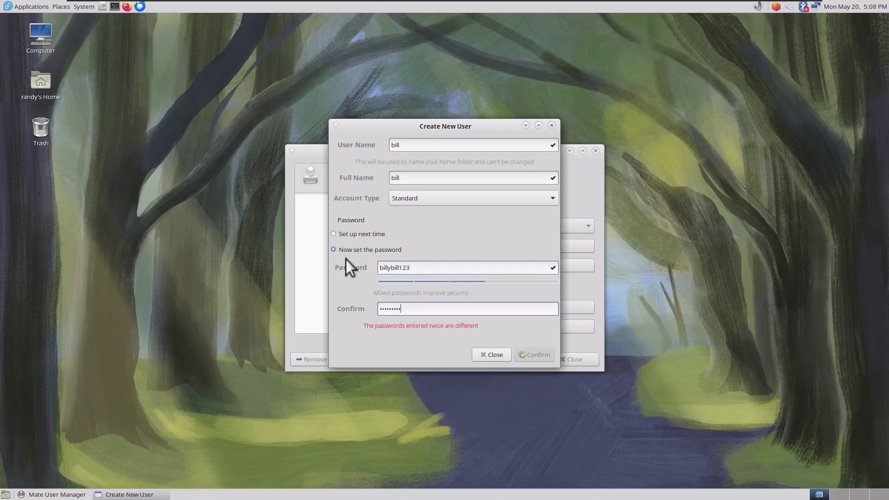
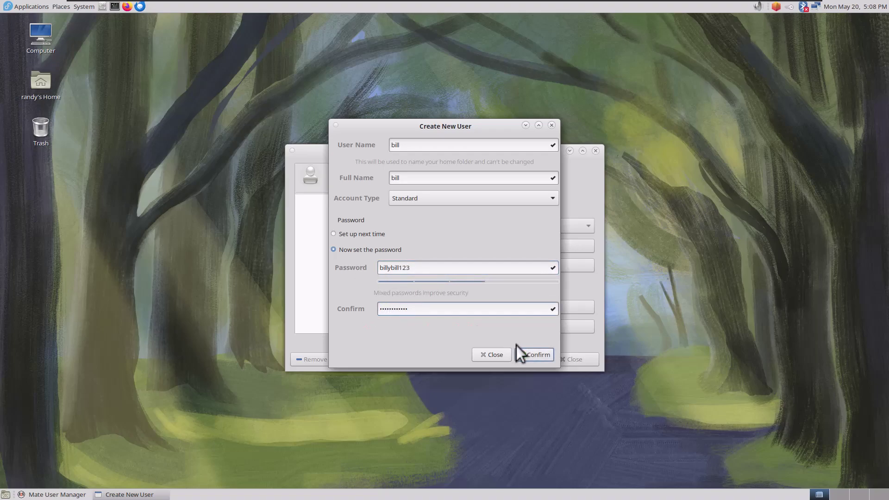
click(522, 354)
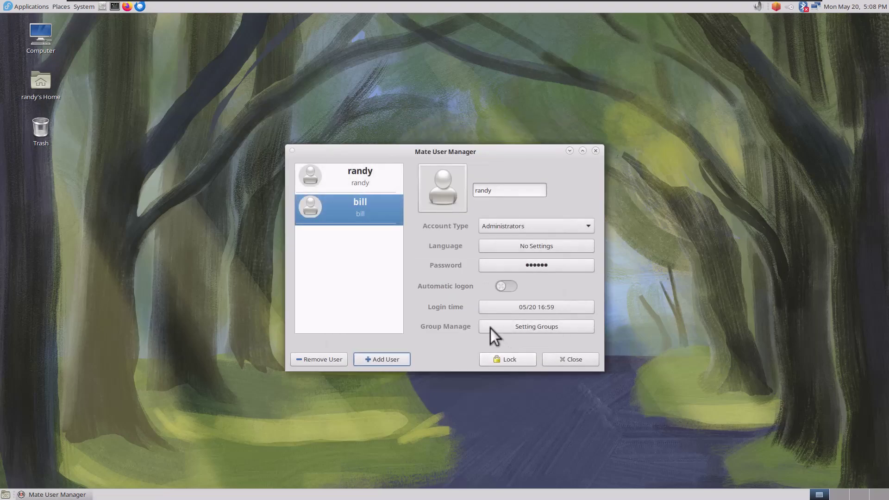
Close MATE User Manager and bring up the System menu at Administration
click(552, 362)
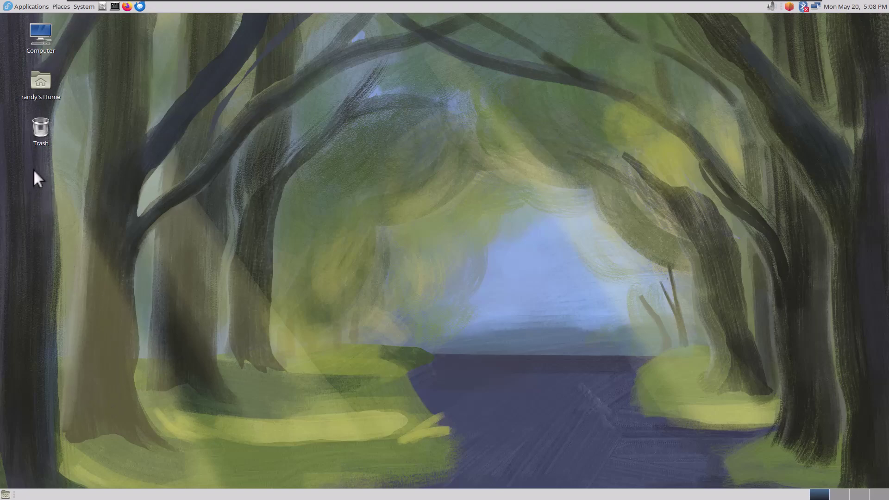
click(79, 5)
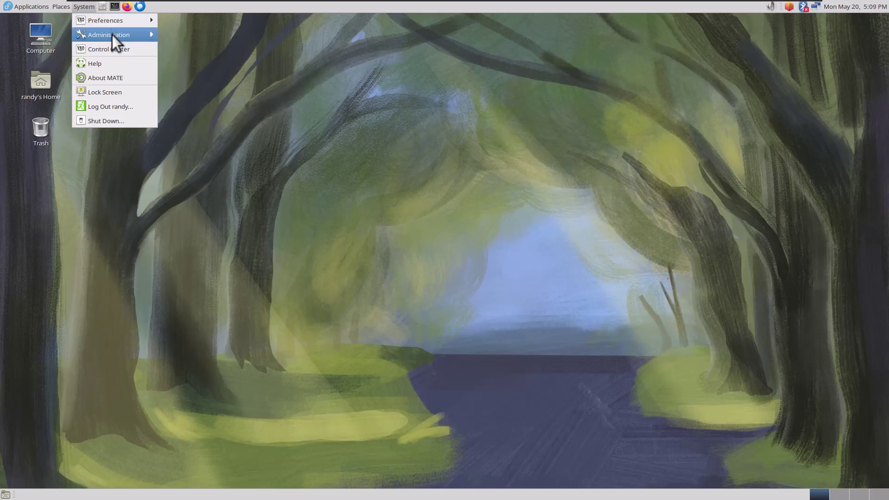
mouse_move(112, 35)
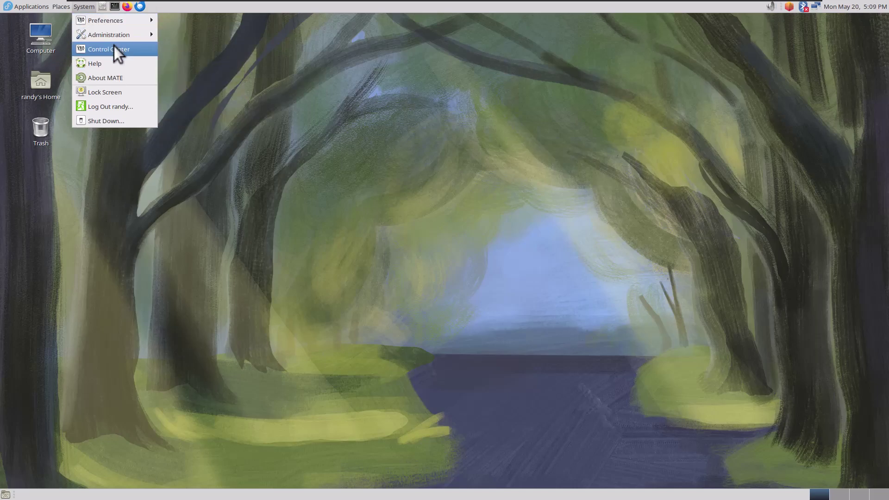
Launch Control Center and browse its Administration, Hardware and Look and Feel groups
click(114, 46)
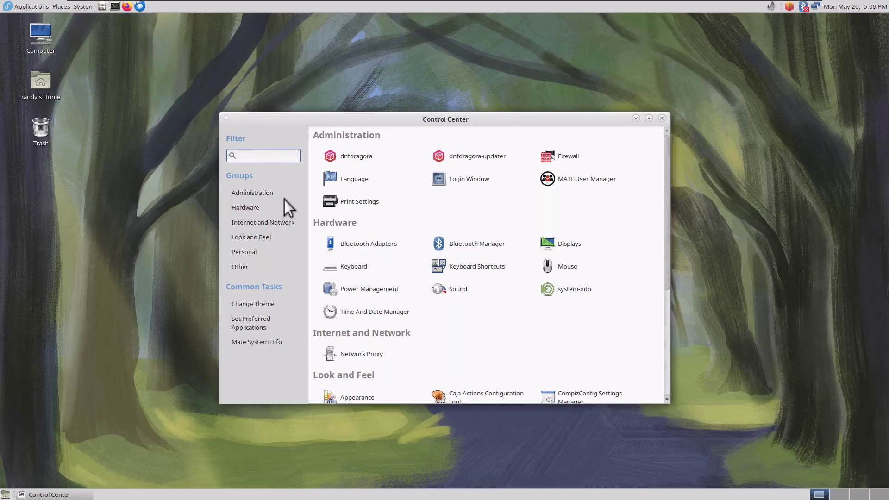
scroll(324, 234, down, 2)
scroll(327, 231, down, 4)
scroll(326, 232, up, 6)
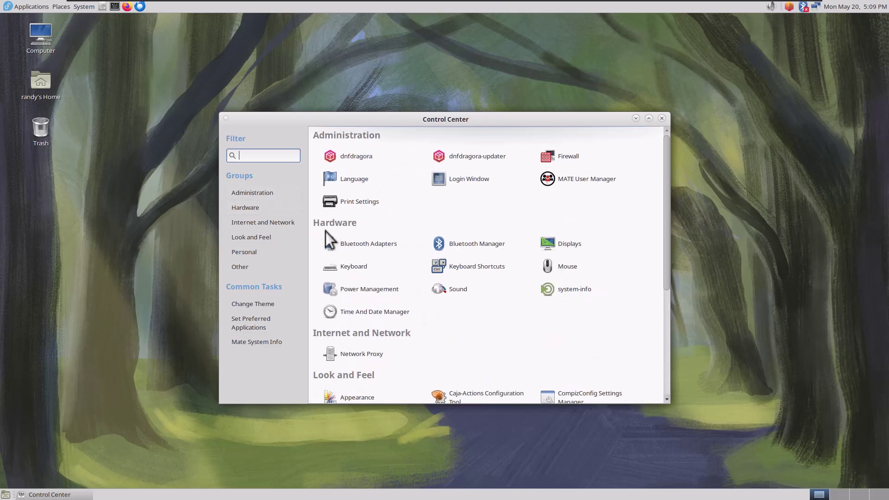
scroll(324, 231, down, 1)
scroll(324, 232, down, 3)
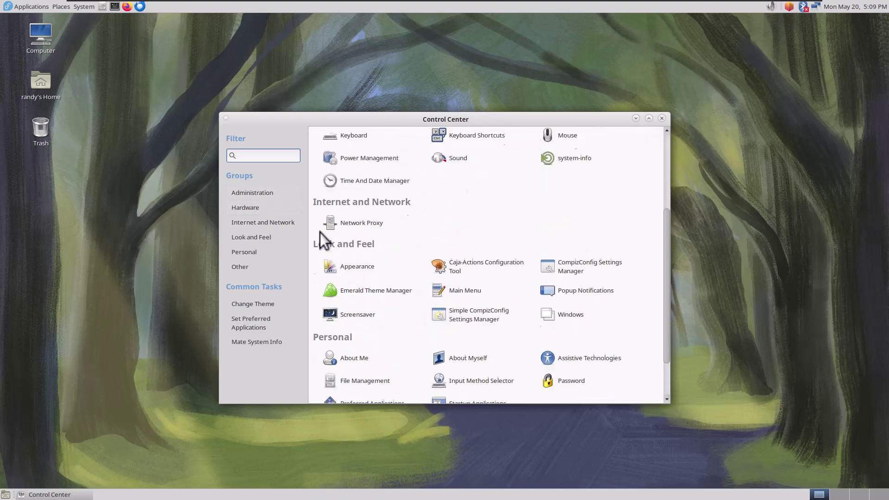
click(234, 193)
click(237, 207)
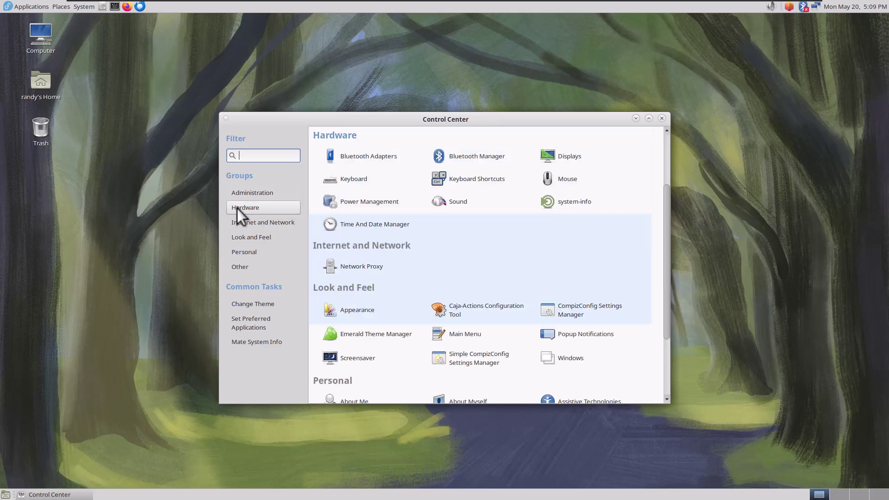
click(242, 236)
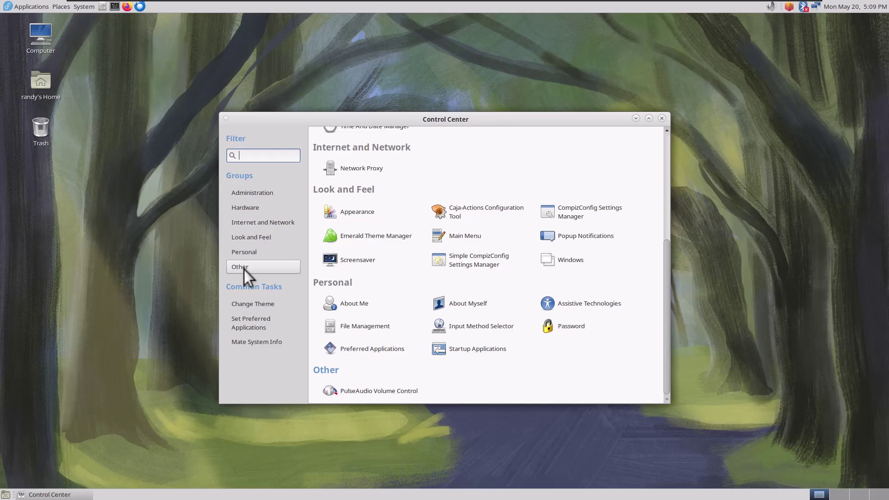
Launch Simple CompizConfig Settings Manager, dismiss the error notification, and enable desktop effects
click(484, 266)
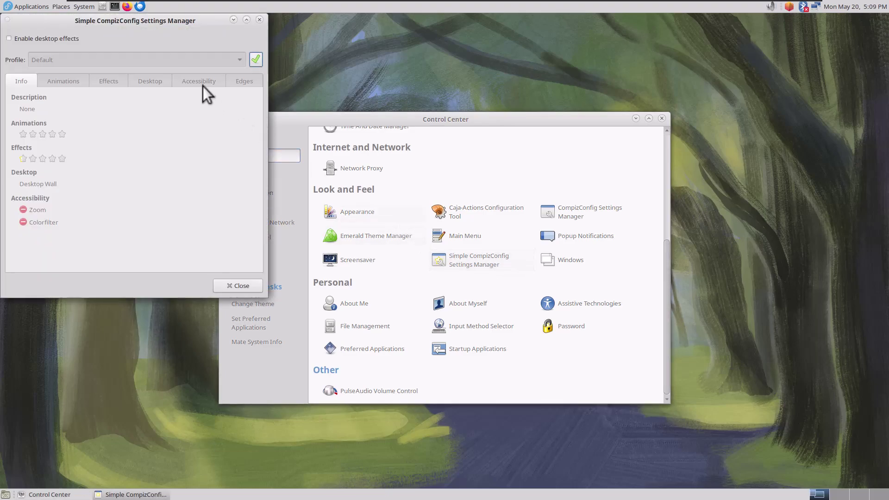
drag(143, 21, 371, 54)
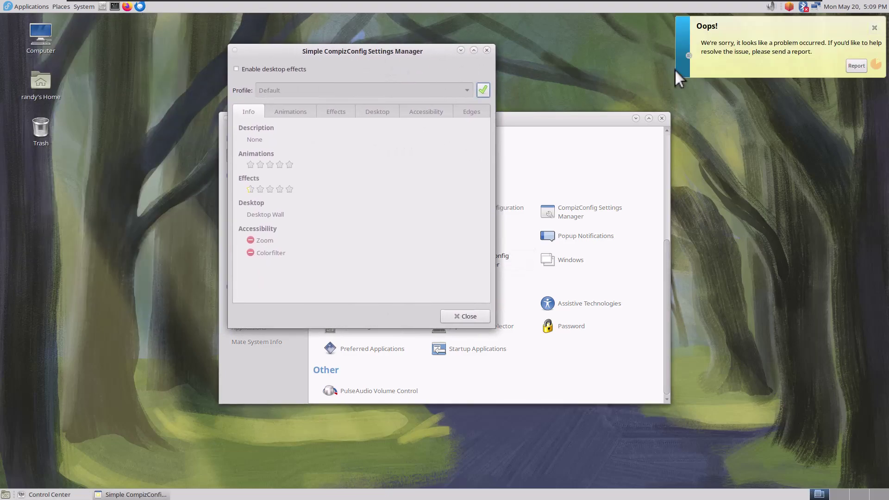
click(874, 28)
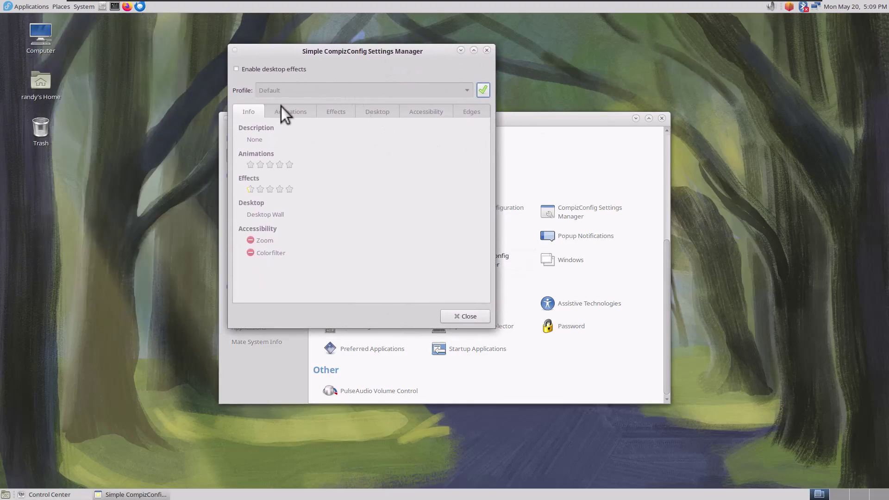
click(257, 71)
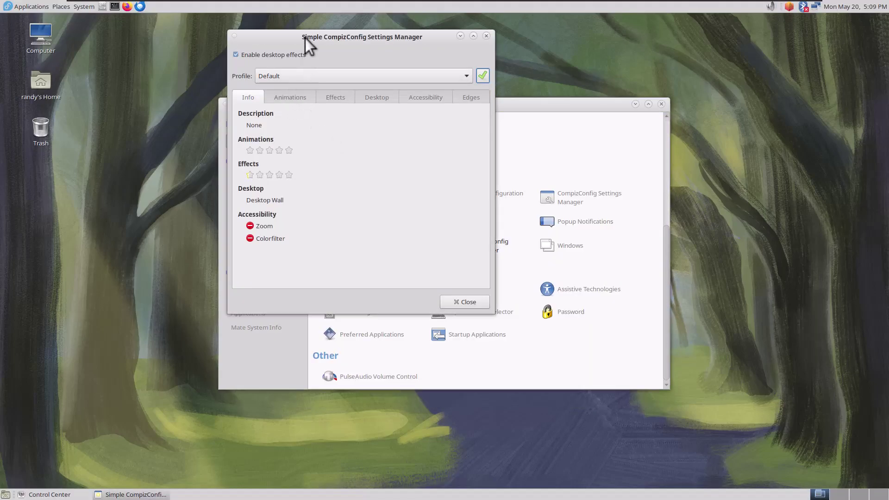
drag(304, 38, 378, 69)
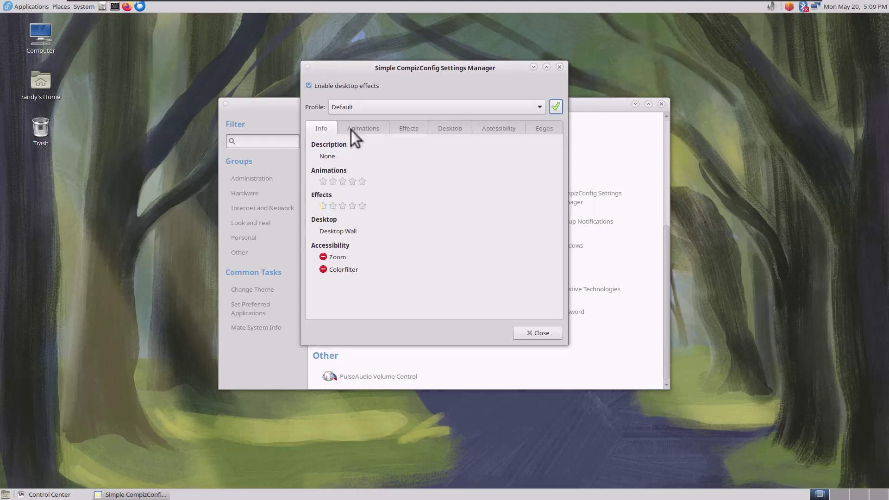
Review the Animations, Effects, Desktop and Accessibility tabs, then close the settings manager
click(352, 130)
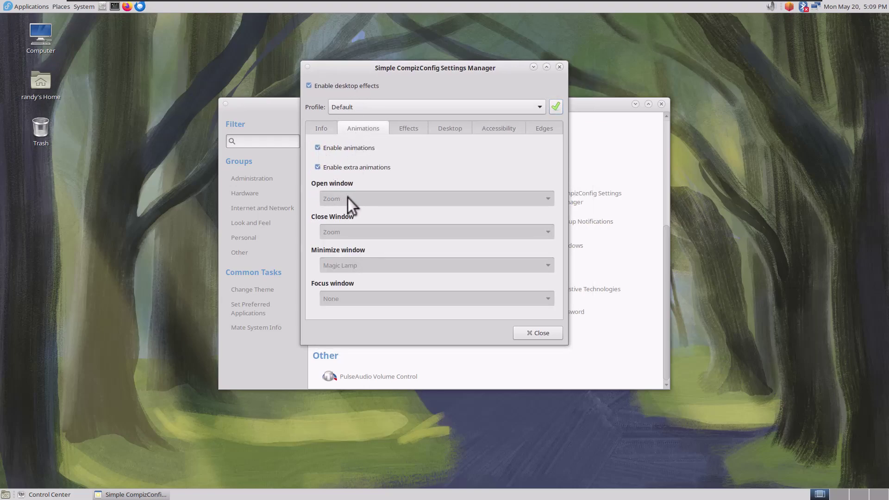
click(399, 133)
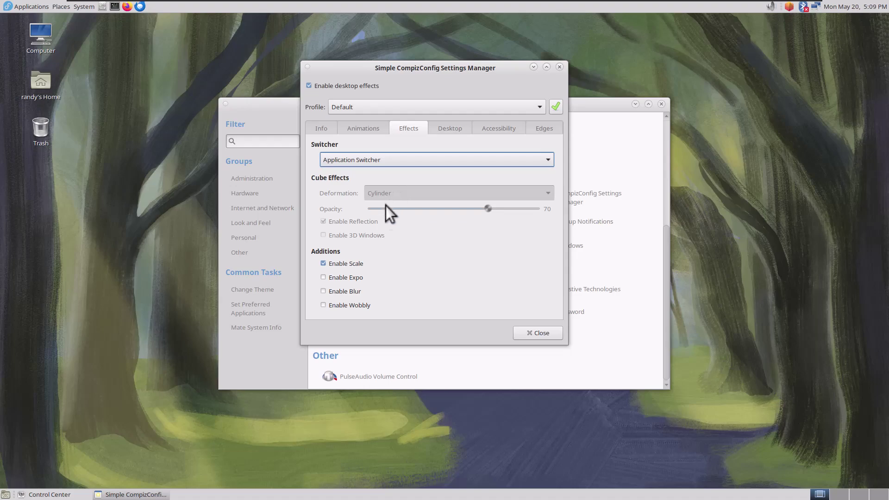
click(438, 129)
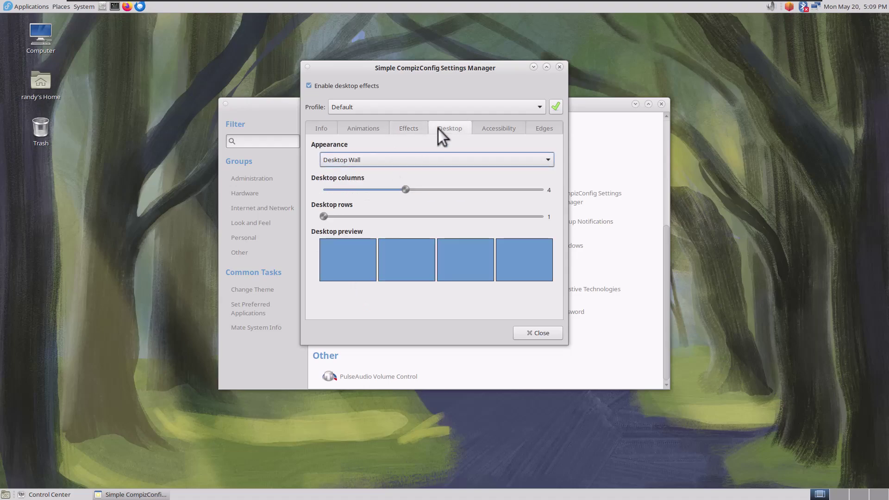
click(482, 126)
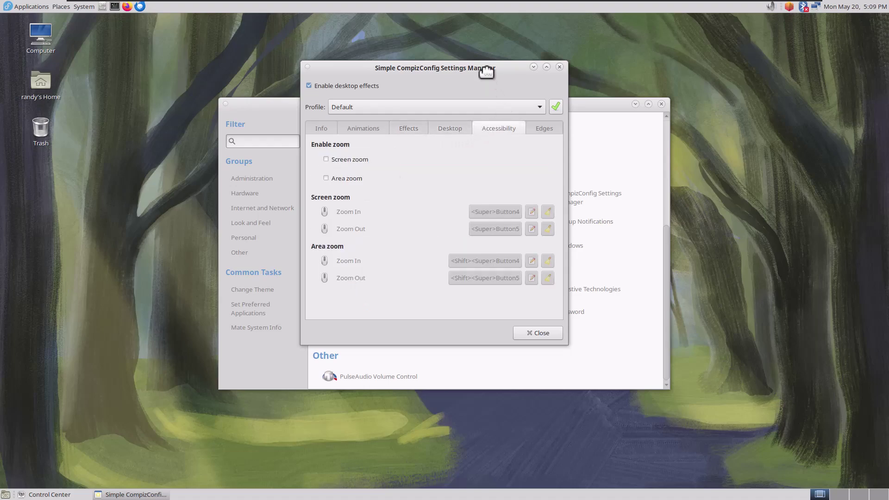
drag(486, 72, 628, 136)
click(680, 398)
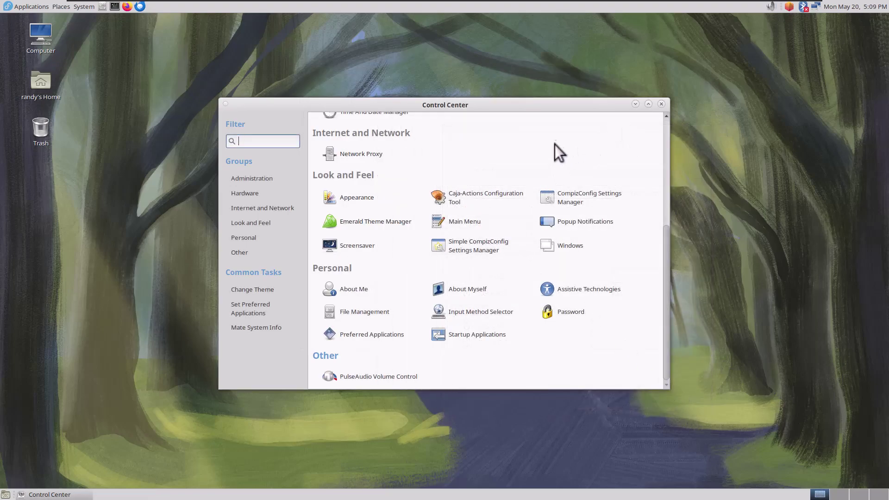
Close the MATE Control Center window to return to the bare desktop
click(661, 104)
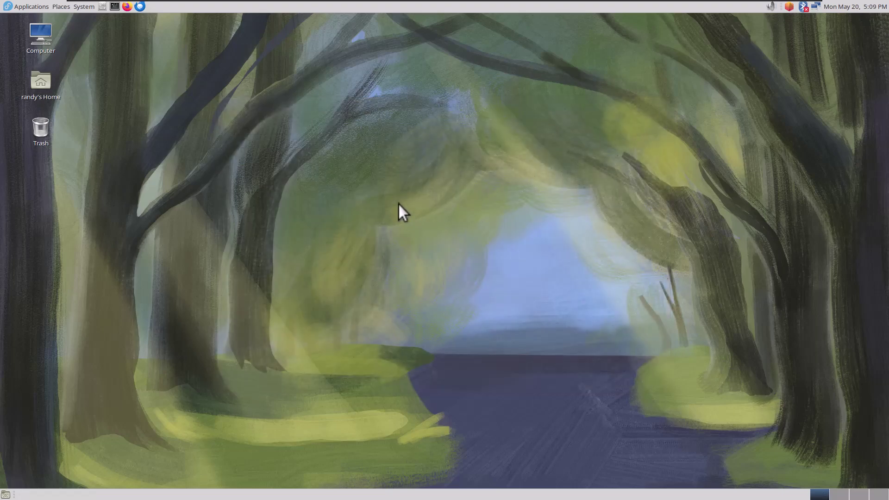